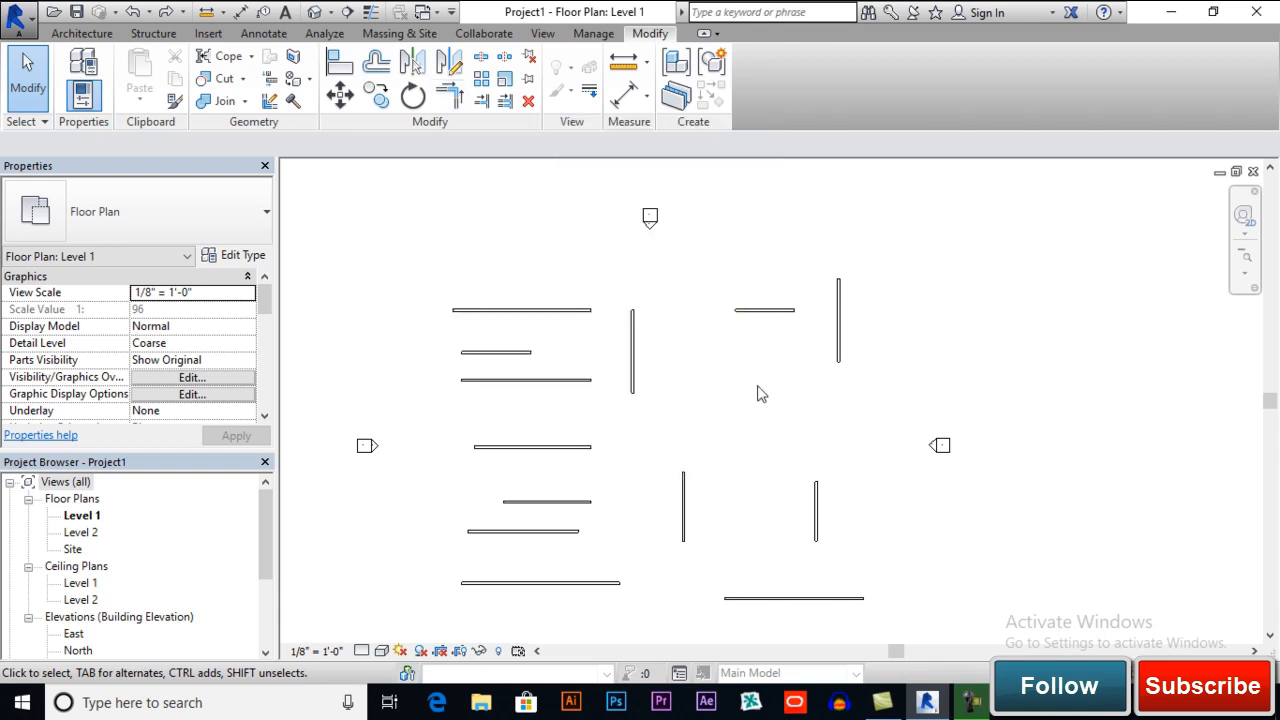
Trim/extend the uppermost long horizontal wall and the vertical wall beside it so they meet in a corner.
scroll(585, 325, up, 4)
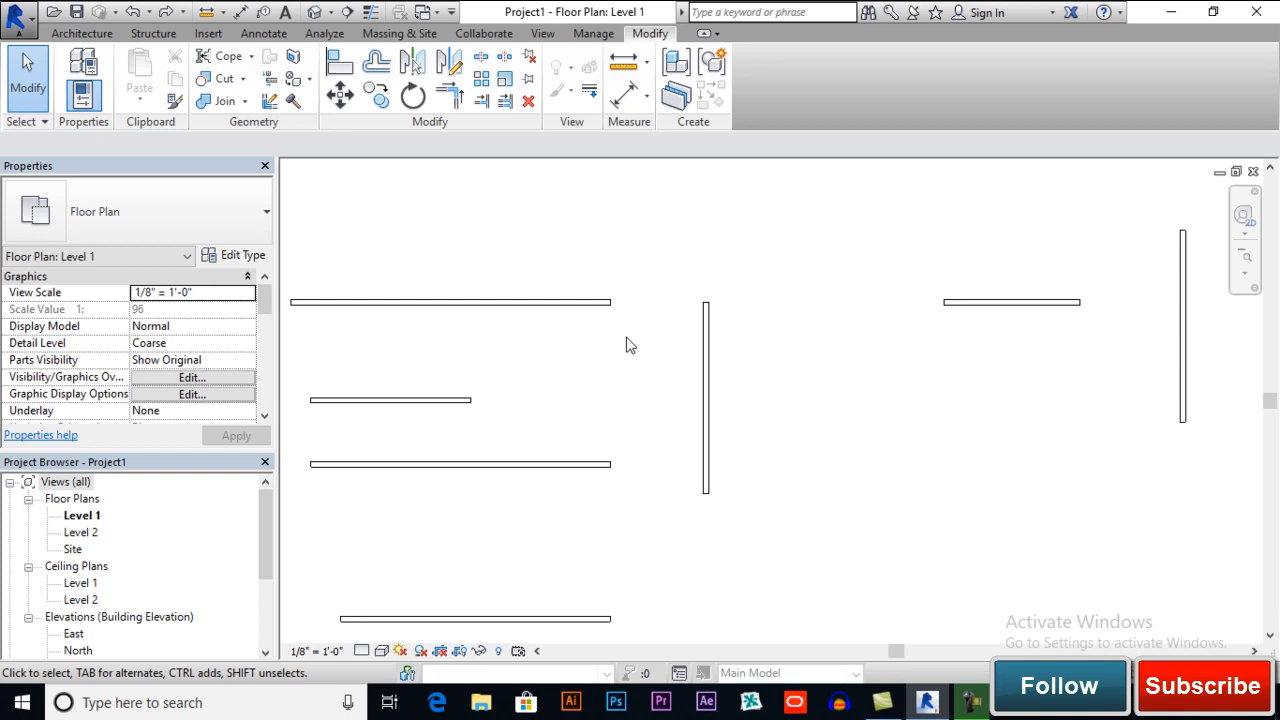
scroll(630, 345, up, 2)
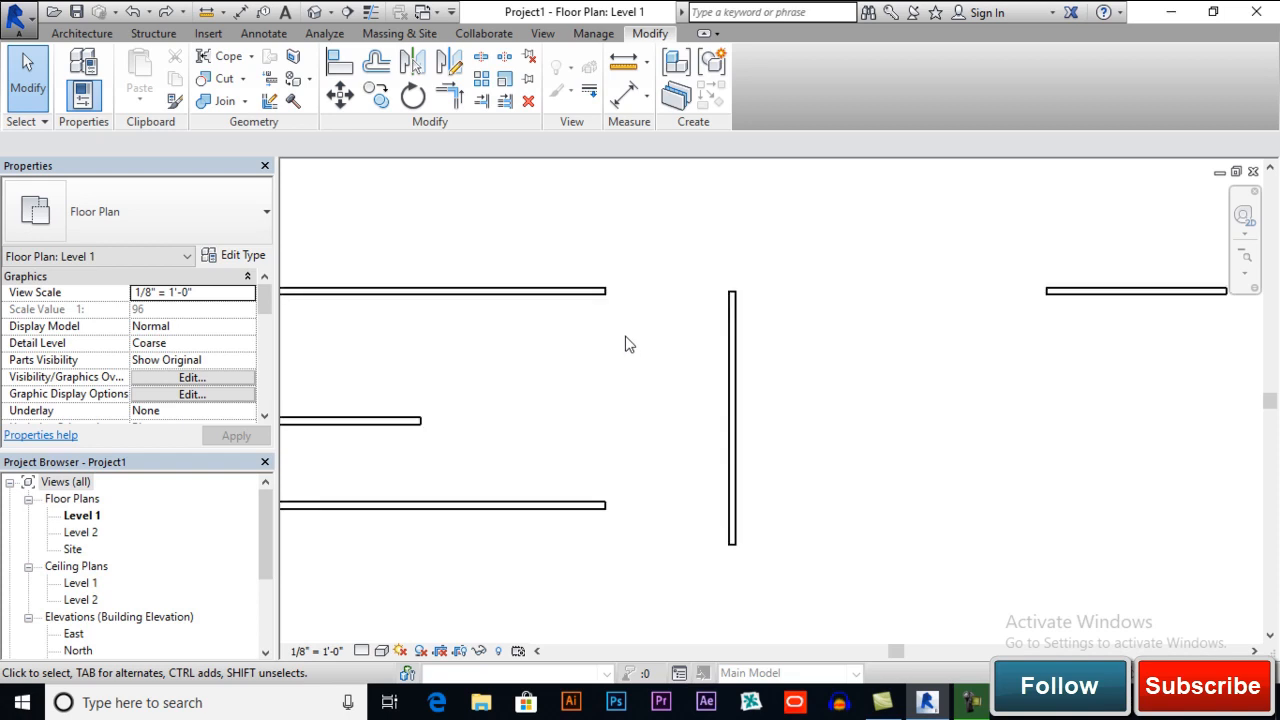
click(449, 96)
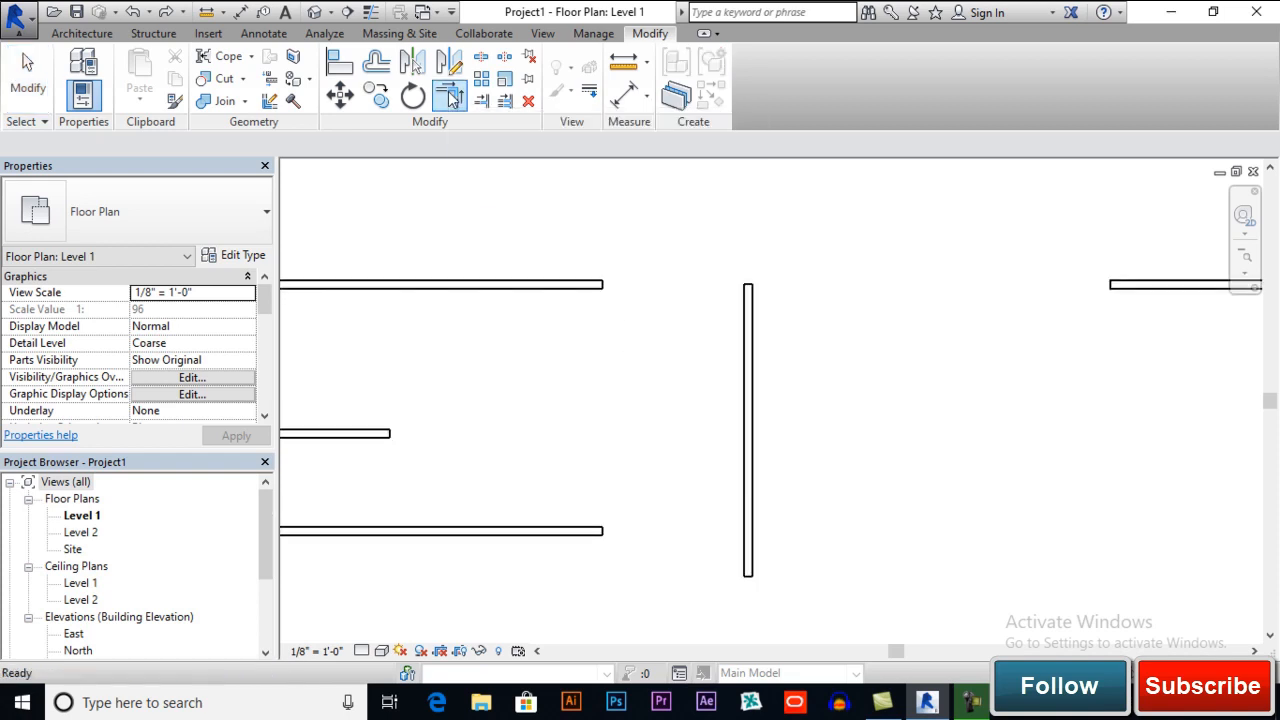
click(551, 294)
click(744, 369)
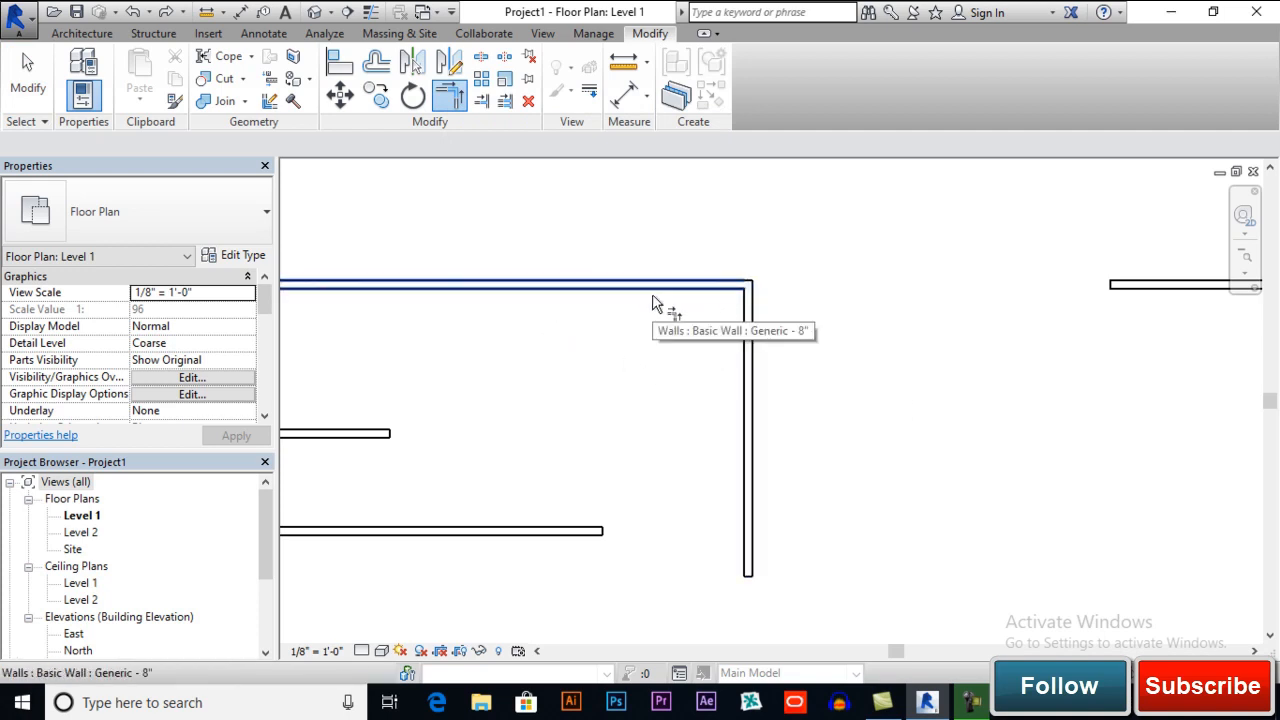
Trim/extend the short horizontal wall and the tall vertical wall to a corner, keeping the vertical wall's lower part, and undo it.
scroll(652, 304, down, 4)
middle_drag(760, 334, 676, 412)
scroll(780, 410, up, 3)
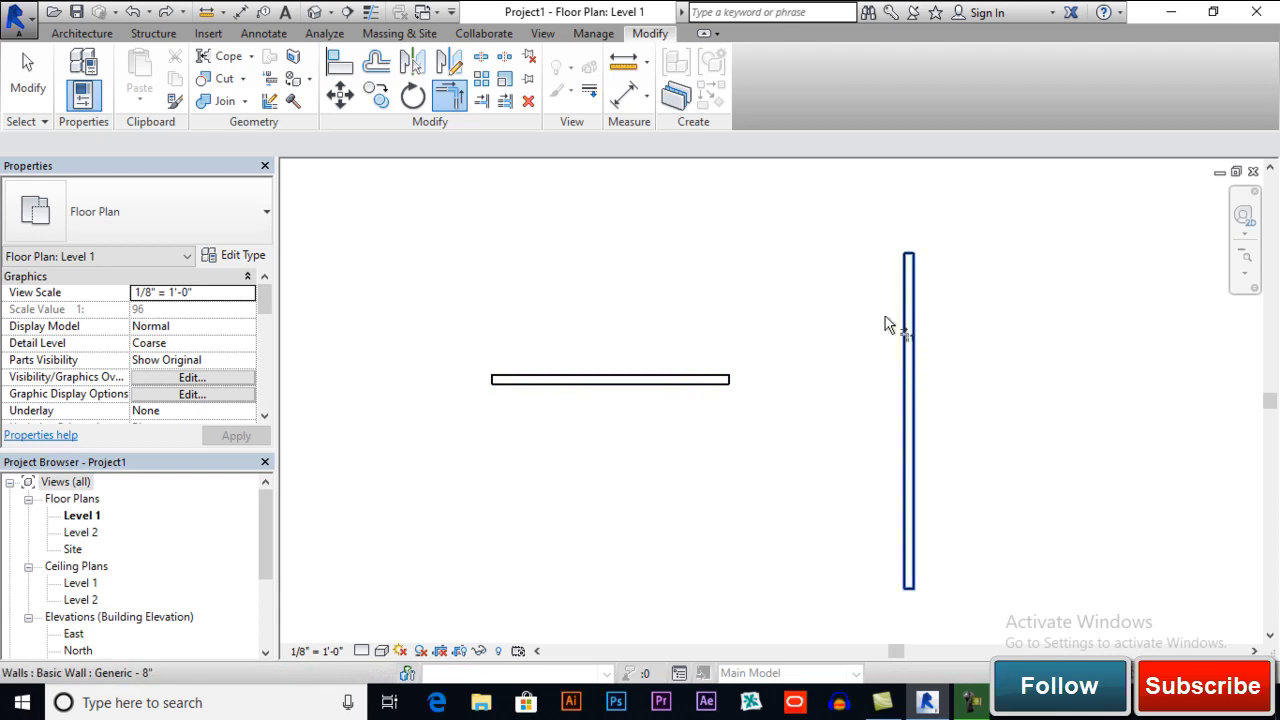
click(680, 390)
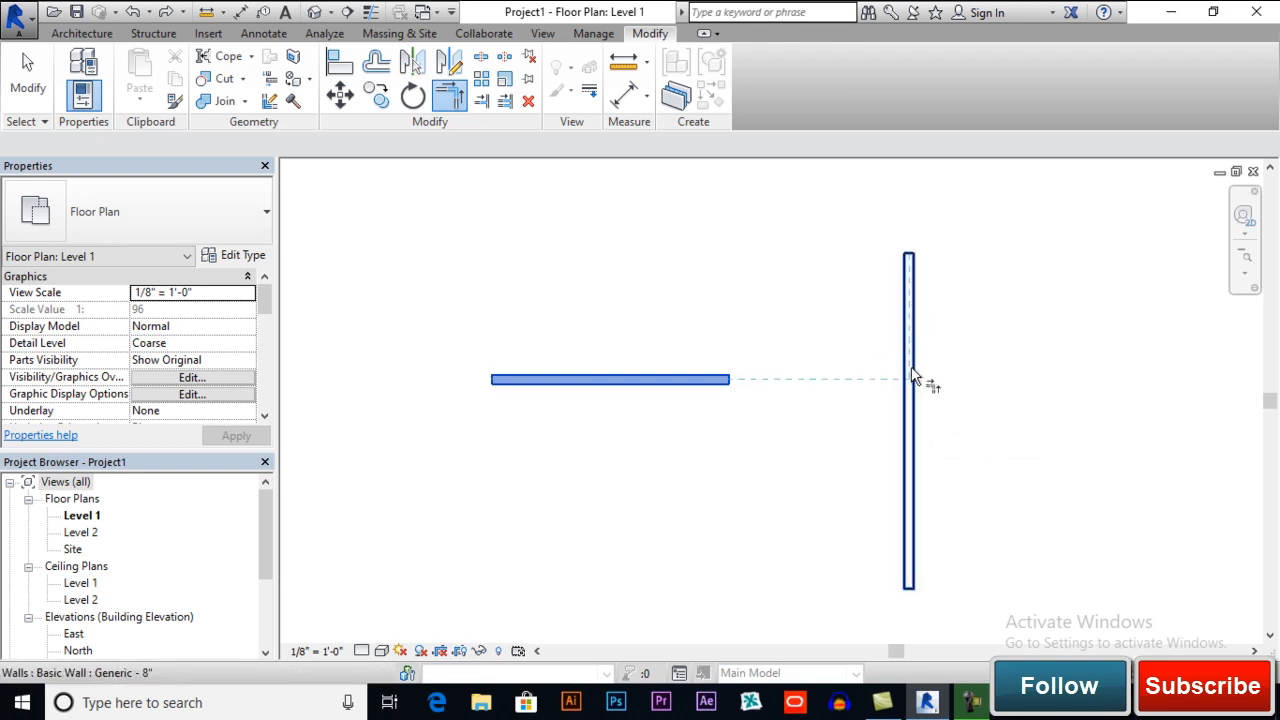
click(914, 440)
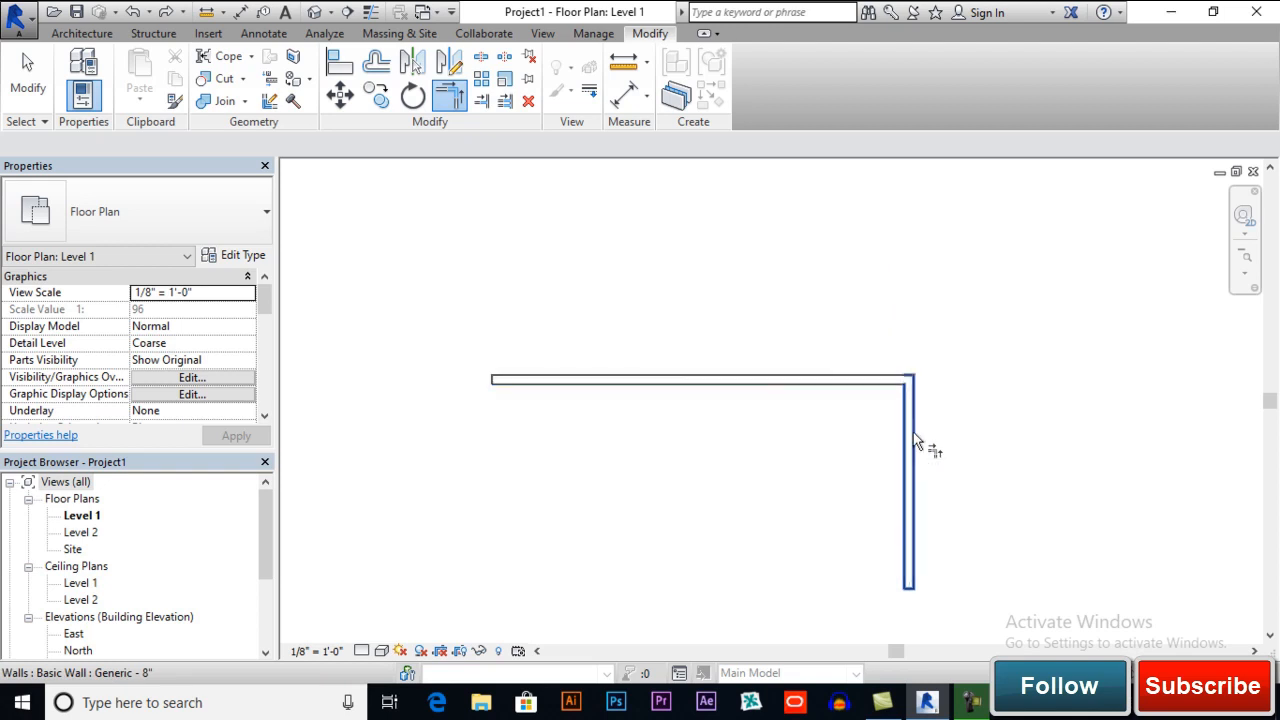
key(ctrl+z)
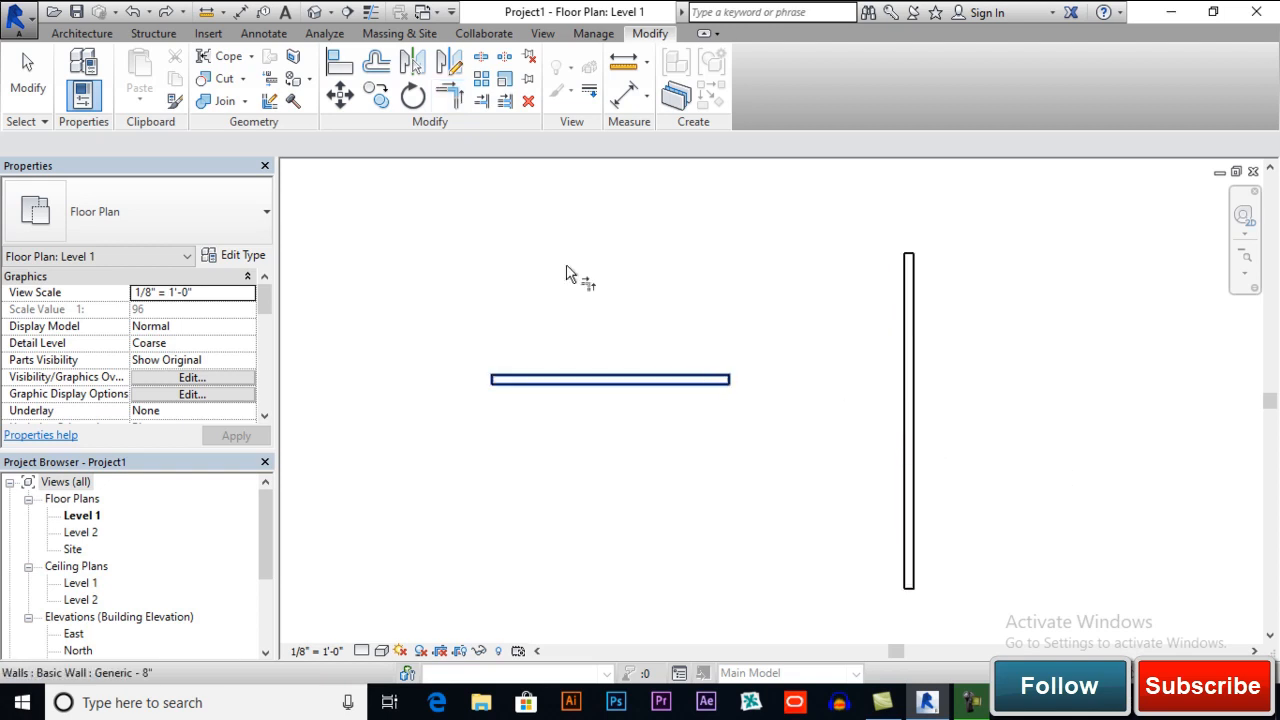
Trim/extend the same two walls to a corner, keeping the vertical wall's upper part, and undo it.
click(450, 95)
click(654, 380)
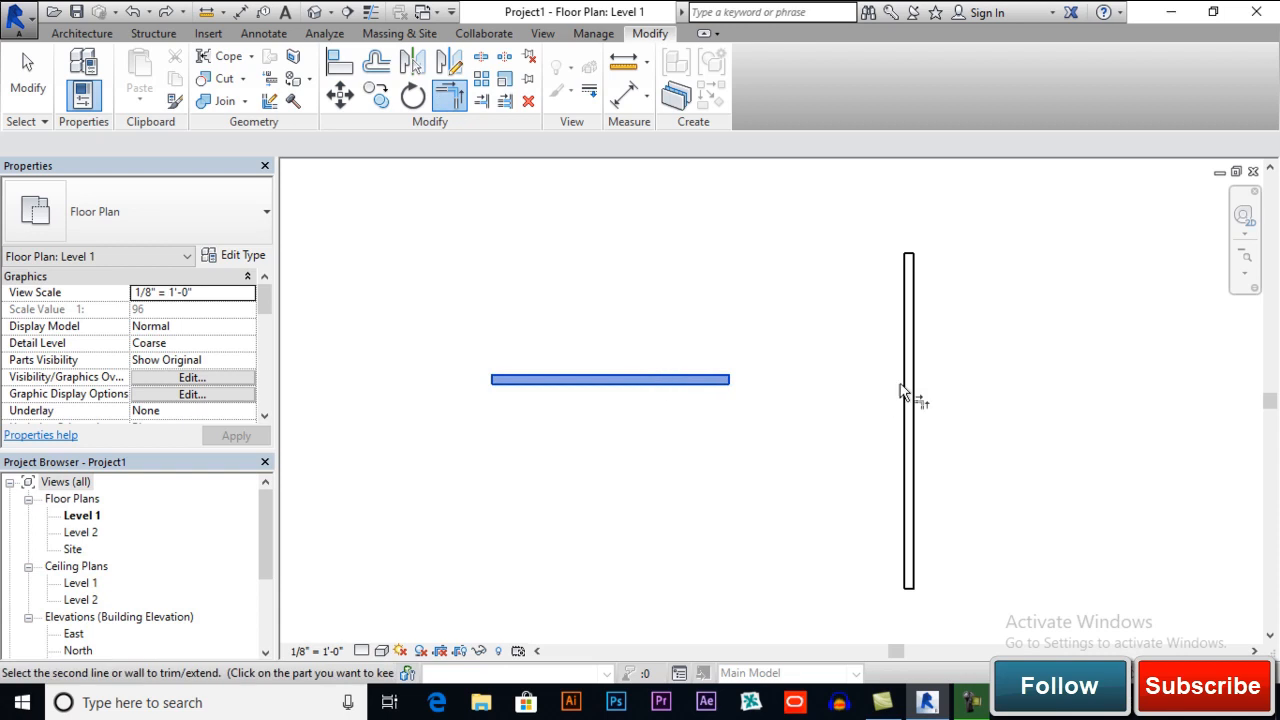
click(912, 301)
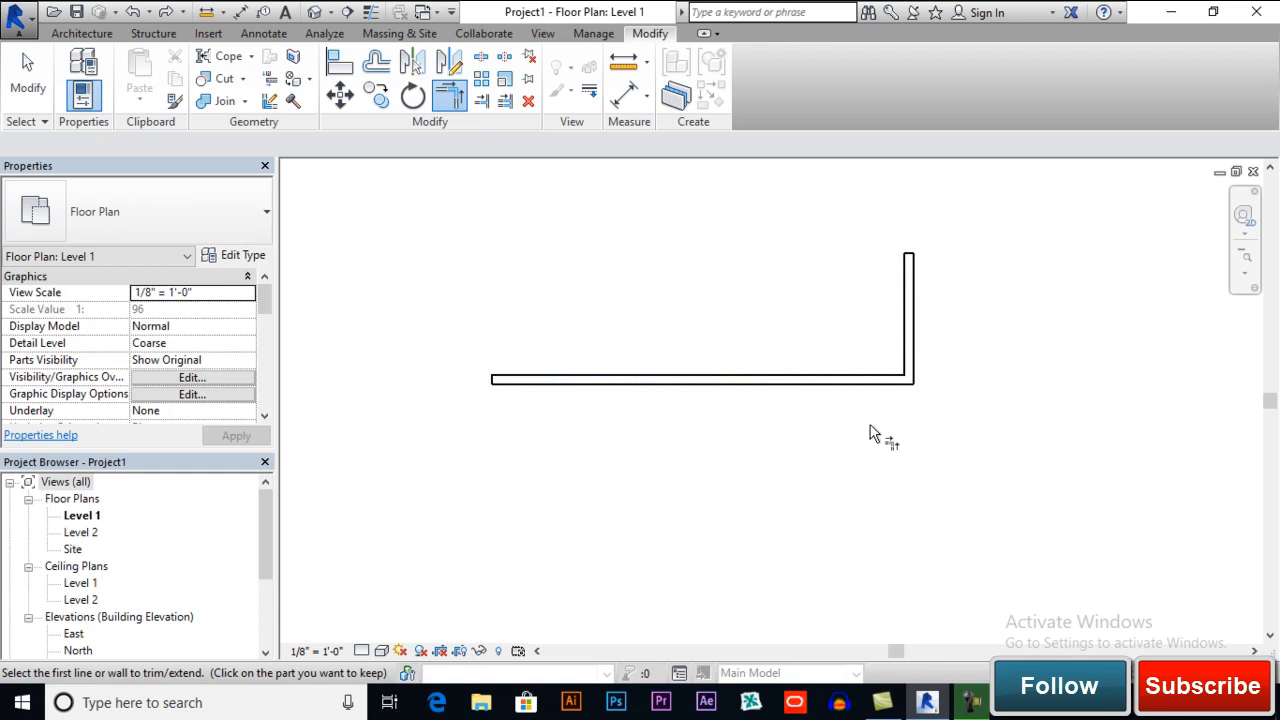
key(ctrl+z)
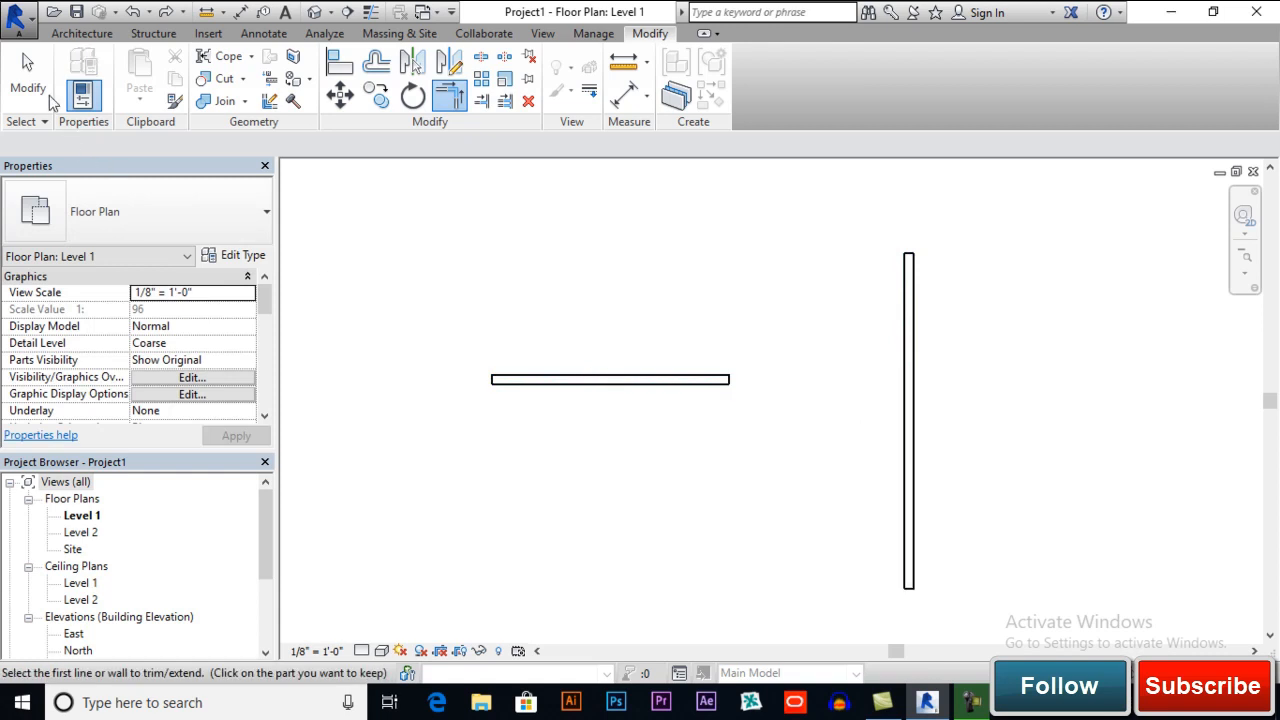
click(32, 85)
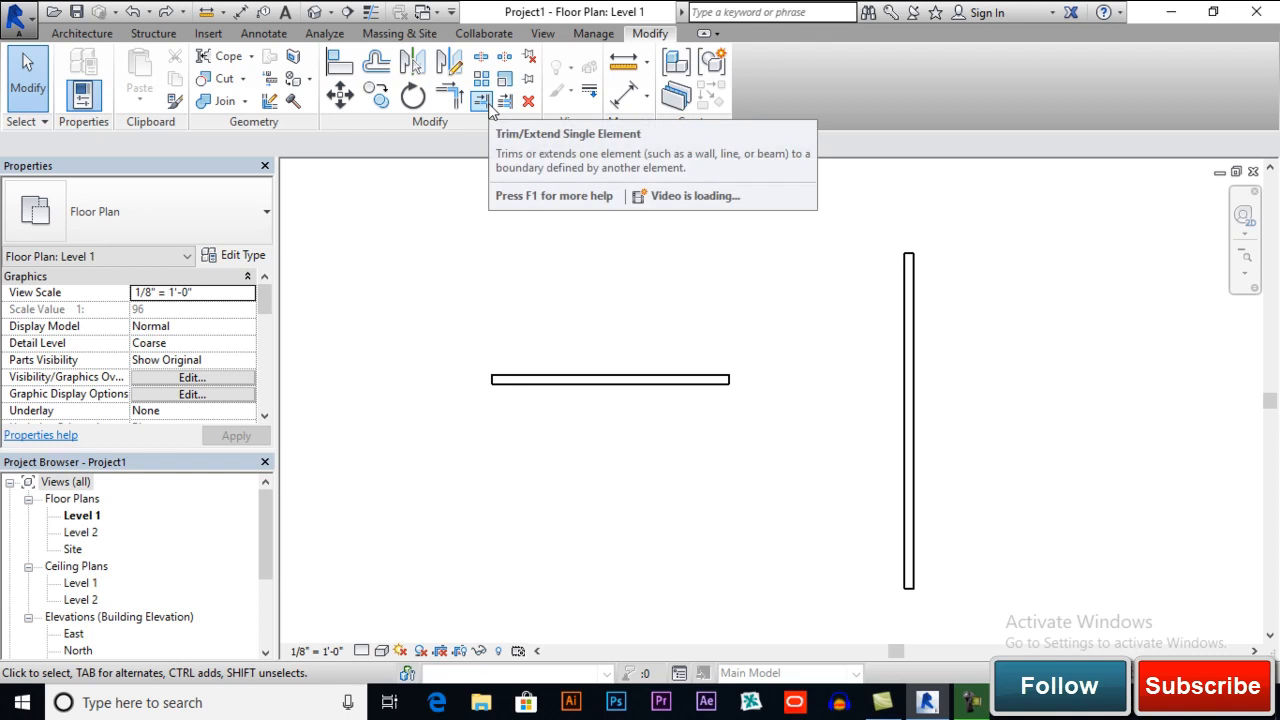
Extend the short horizontal wall to the near face of the tall vertical wall using Trim/Extend Single Element.
middle_drag(738, 423, 730, 424)
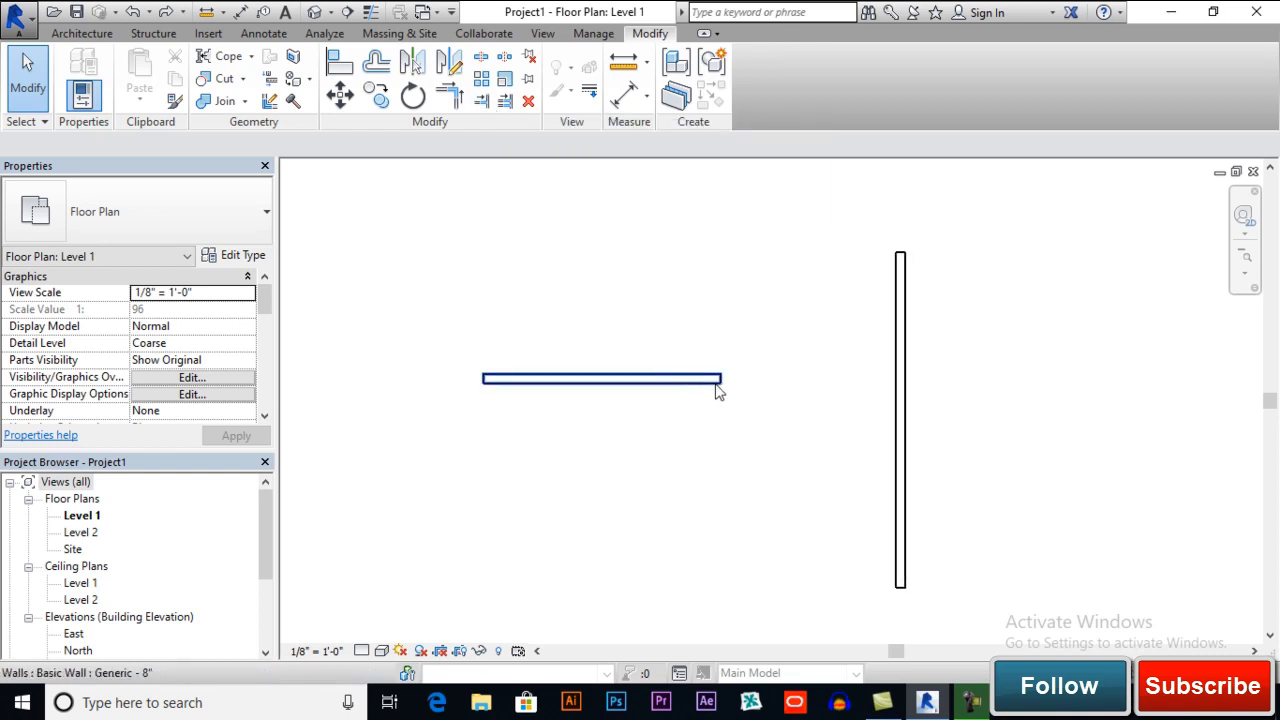
middle_drag(835, 439, 831, 389)
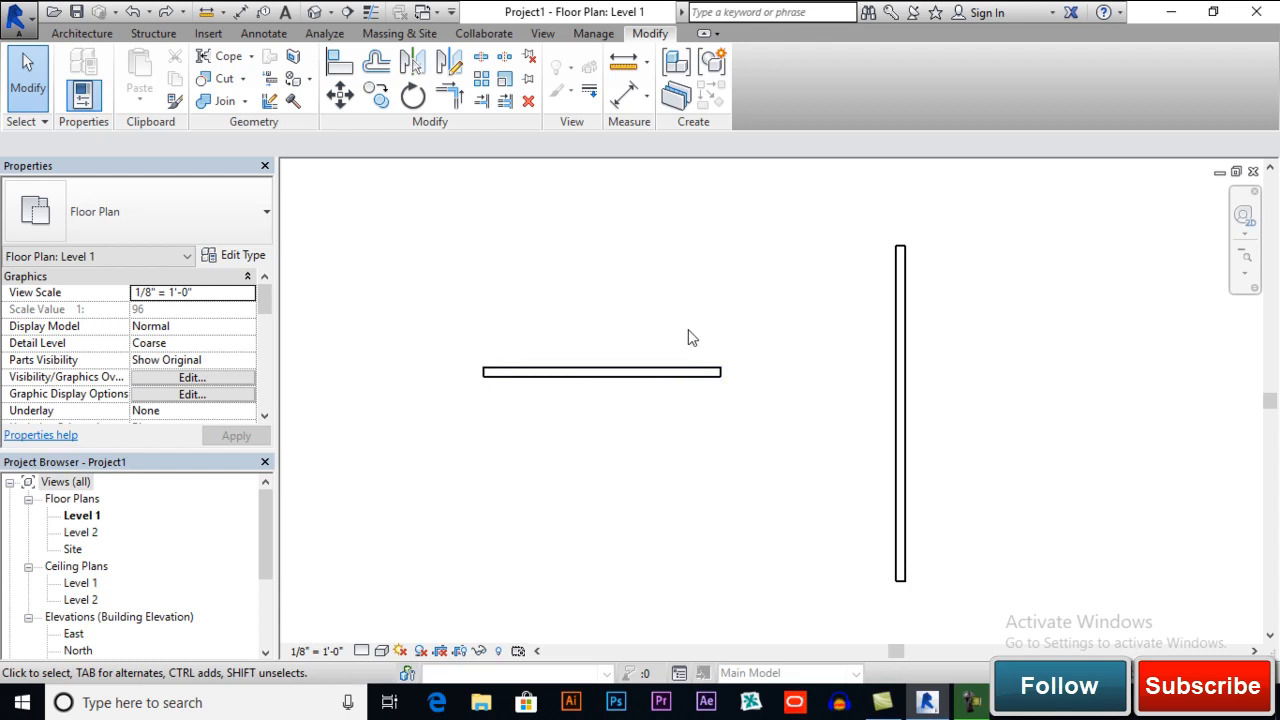
click(481, 101)
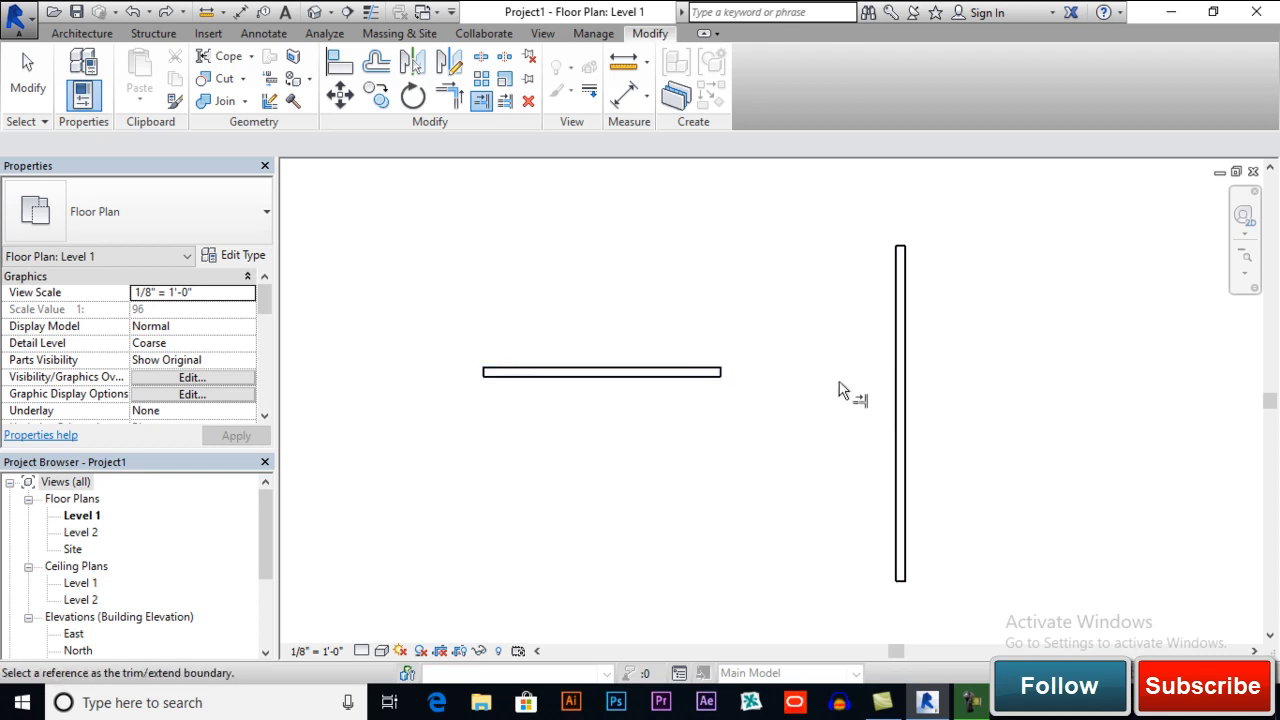
click(895, 386)
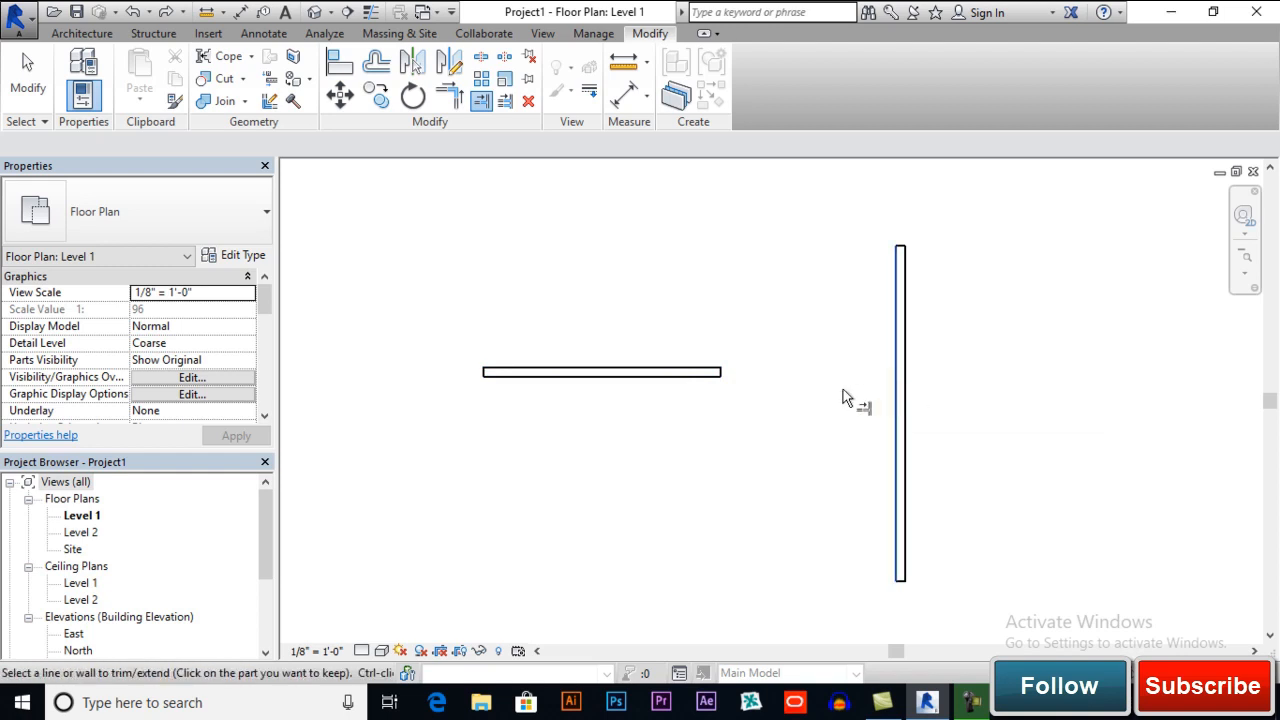
click(722, 378)
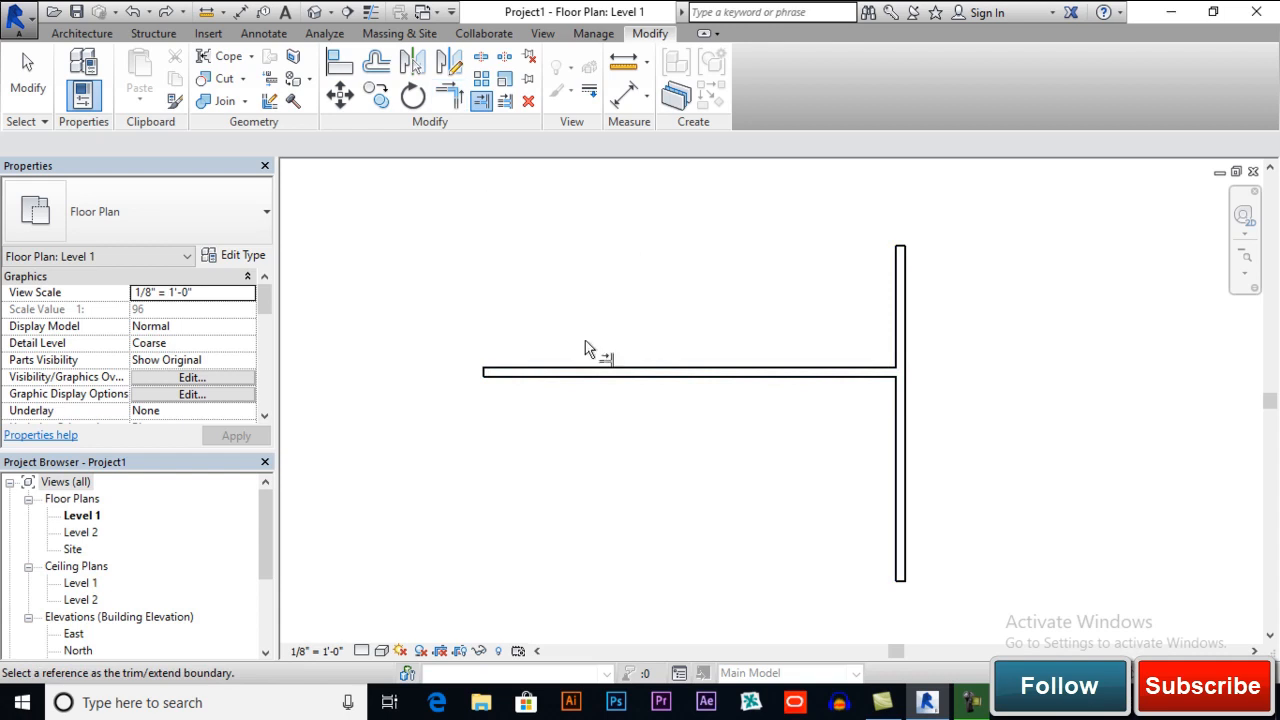
scroll(673, 388, down, 2)
middle_drag(732, 431, 695, 397)
scroll(737, 409, down, 1)
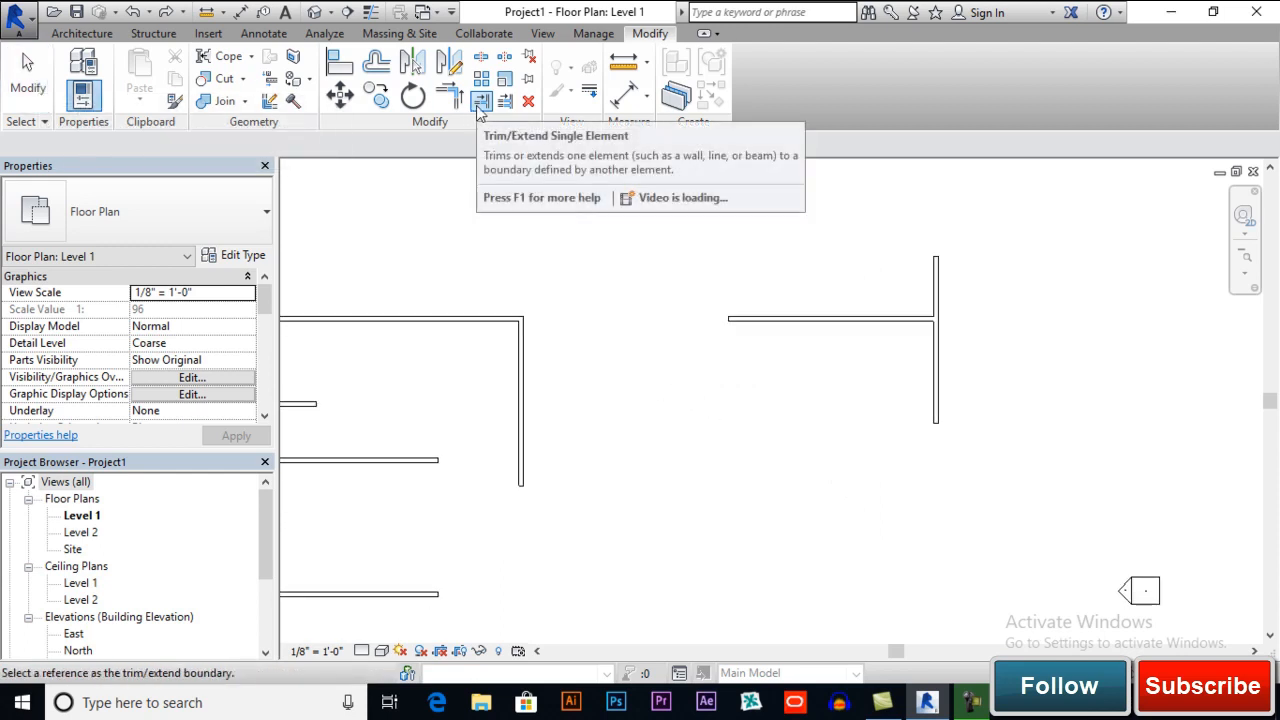
click(35, 85)
Stretch the horizontal wall's end through the vertical wall to an overall length of about 53' 6".
middle_drag(886, 397, 812, 390)
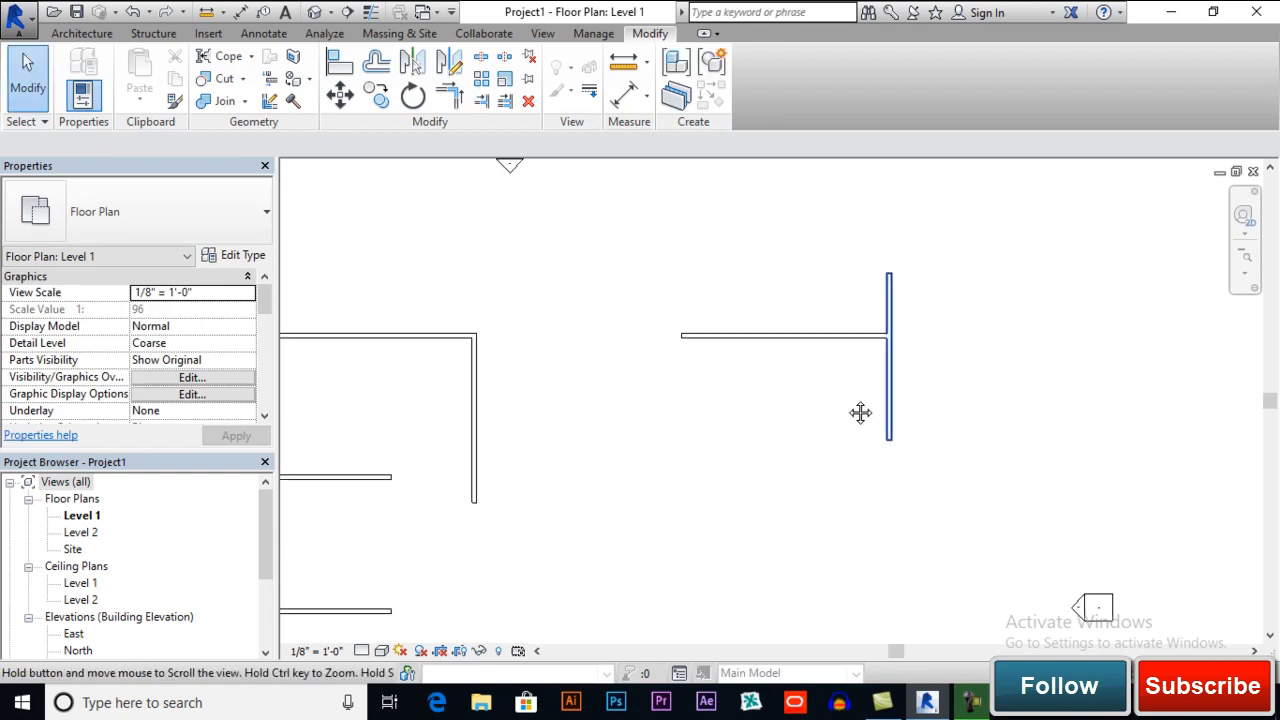
scroll(812, 390, up, 2)
click(818, 379)
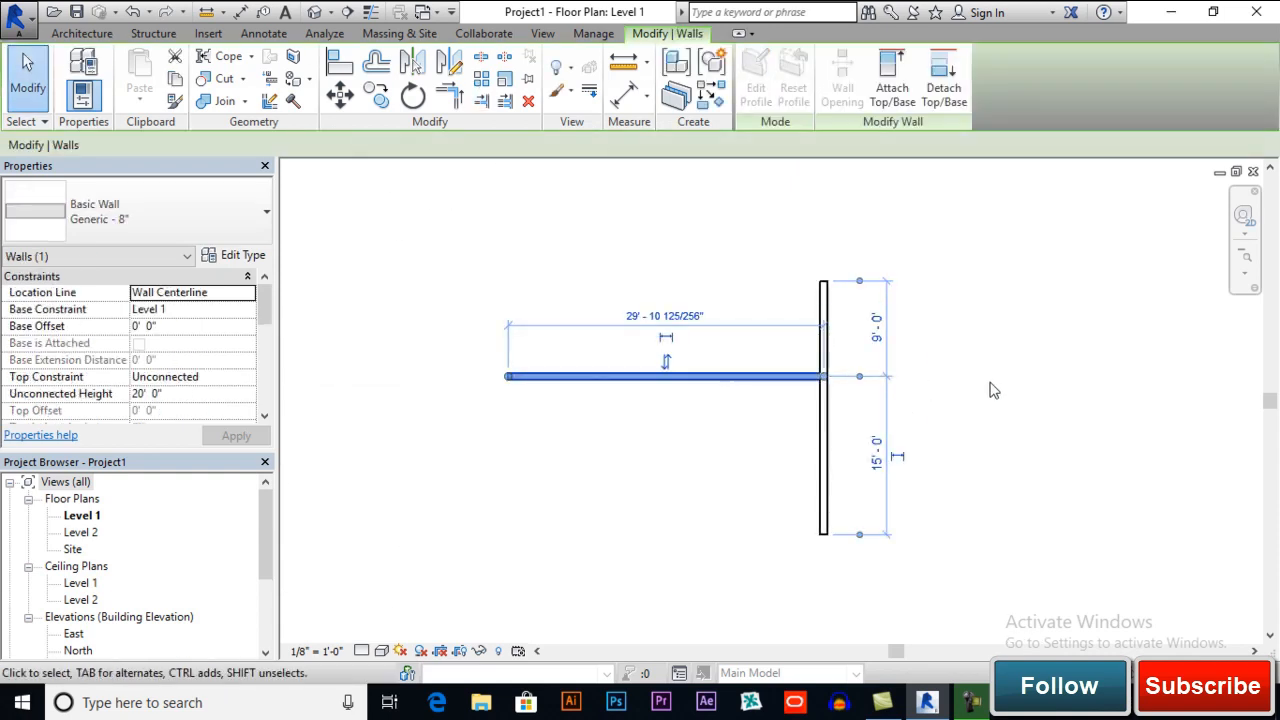
drag(825, 378, 1073, 376)
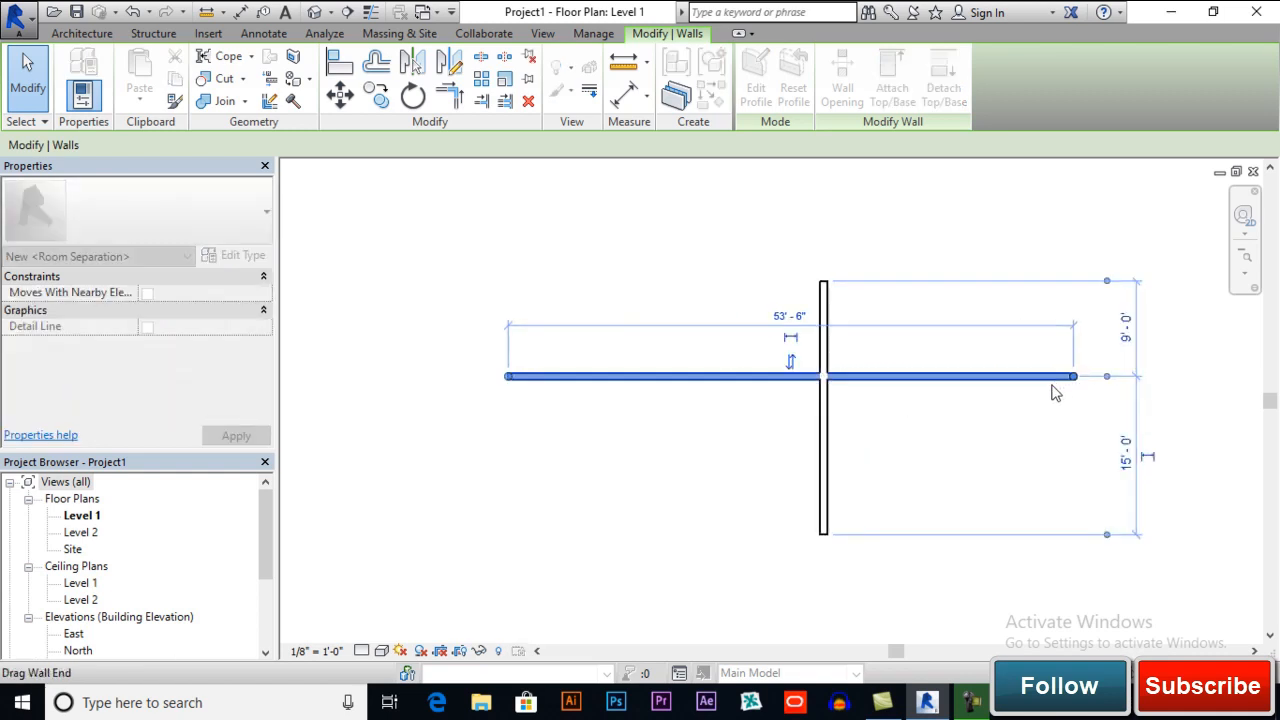
click(922, 421)
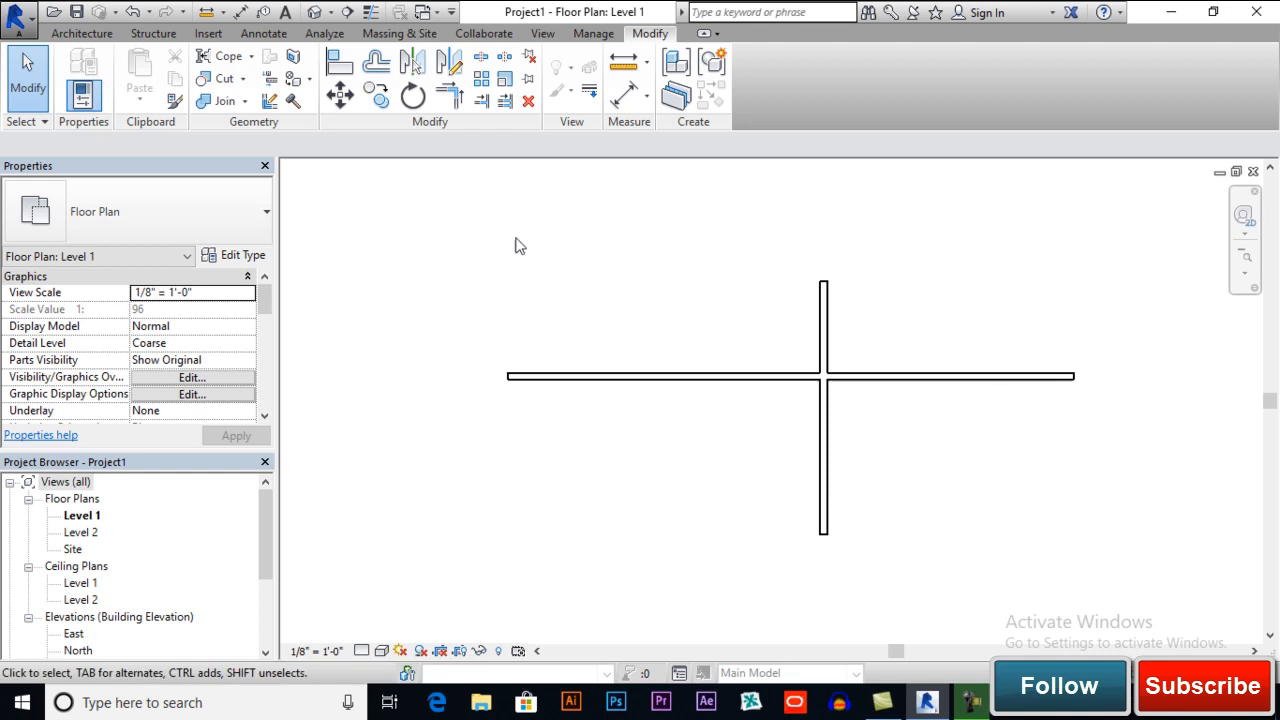
Trim the crossing vertical wall to the horizontal wall, keeping its lower part, and undo the trim.
click(483, 103)
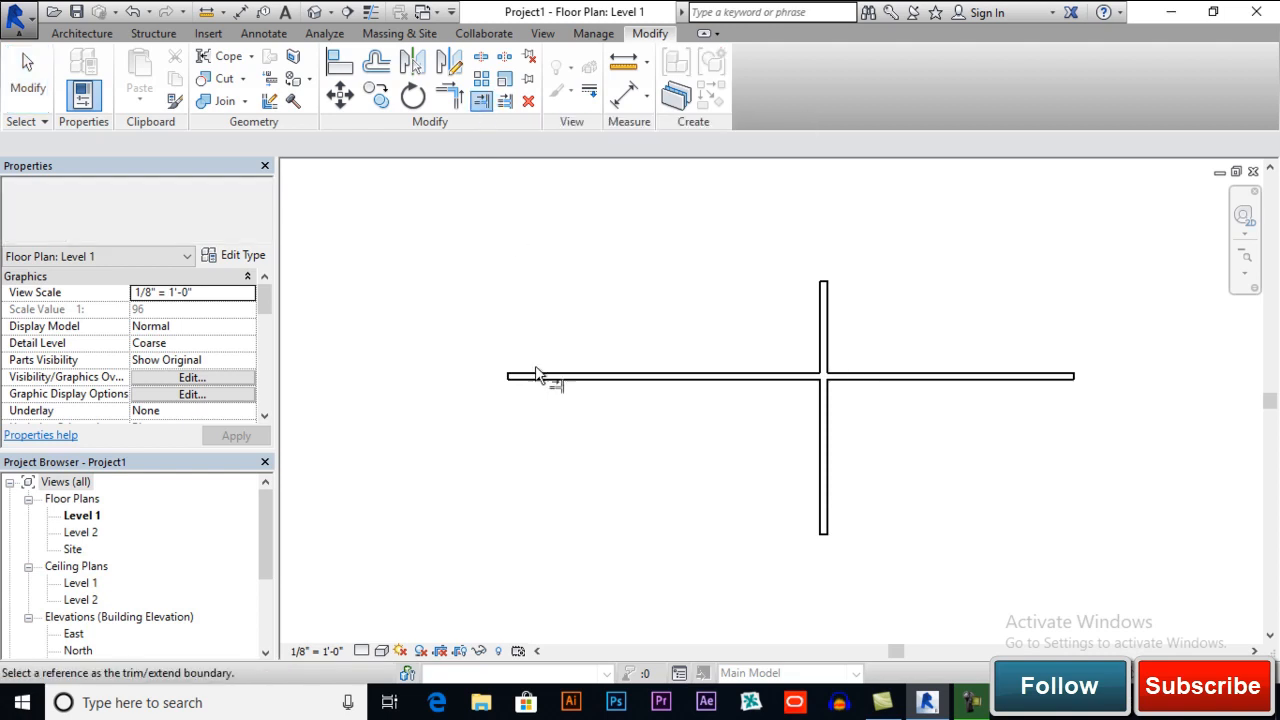
click(828, 408)
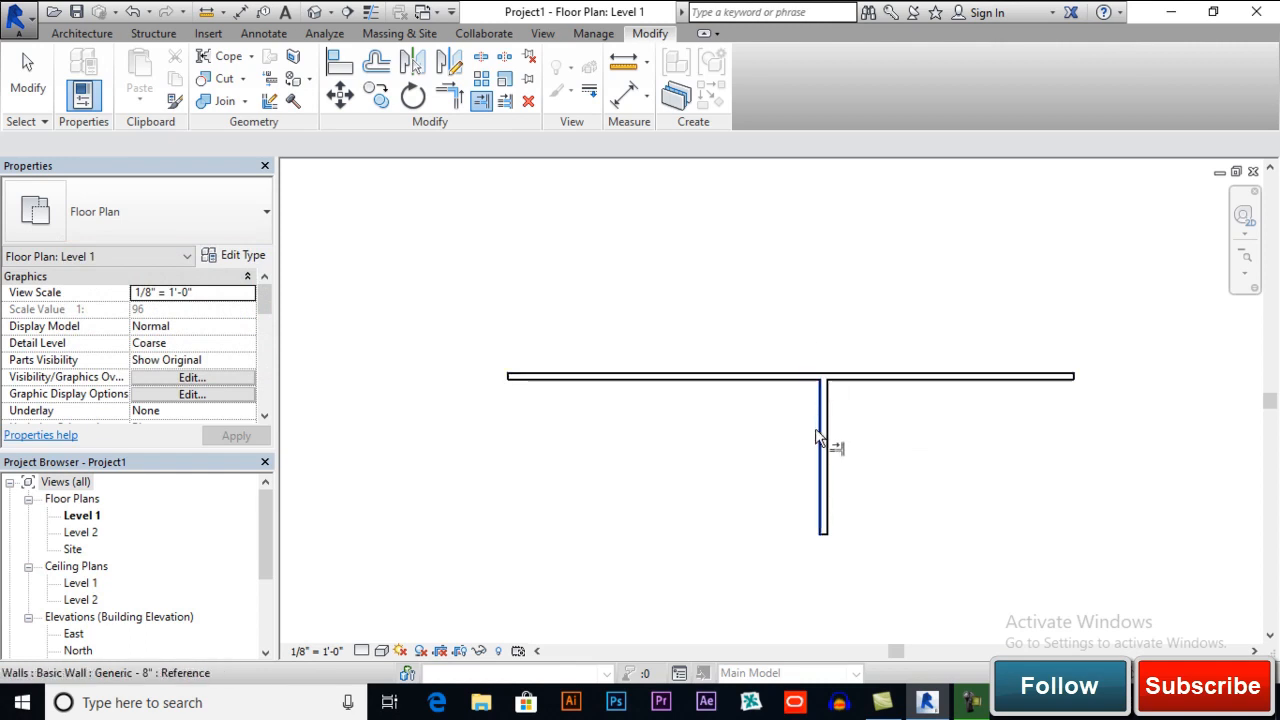
key(ctrl+z)
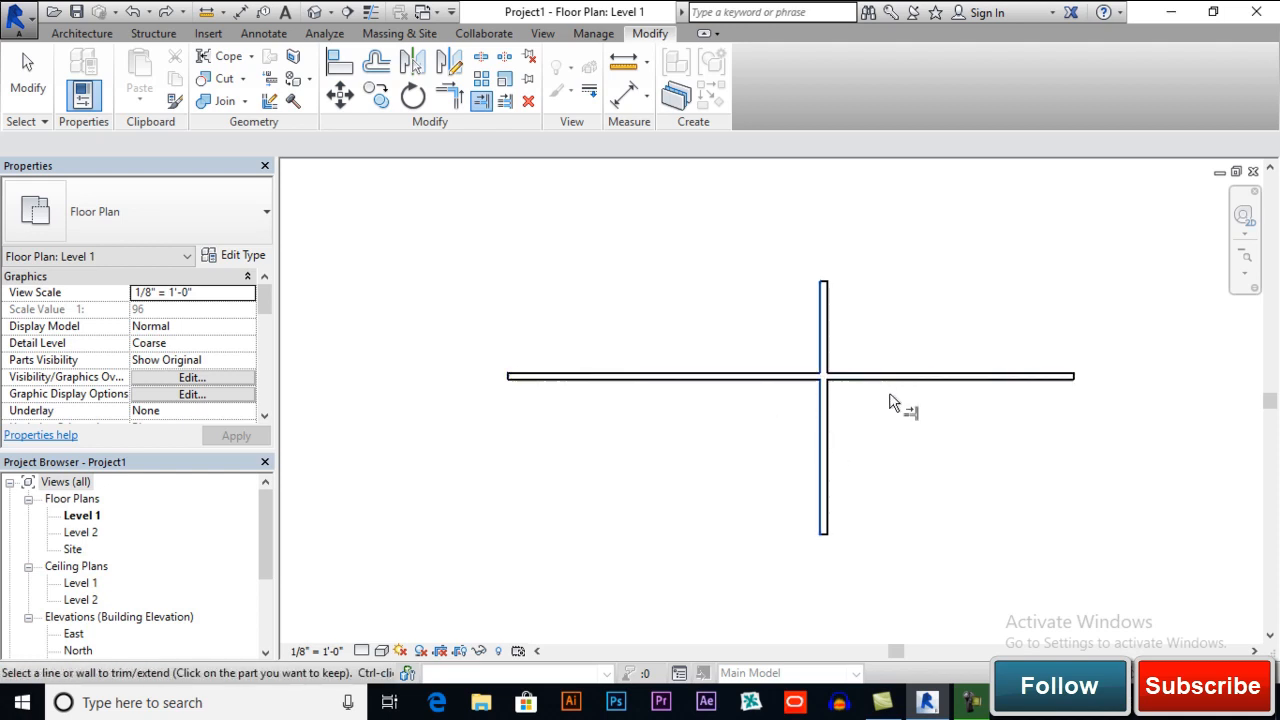
Trim the horizontal wall to the vertical wall, keeping first its left part and then its right part, undoing each trim.
click(736, 380)
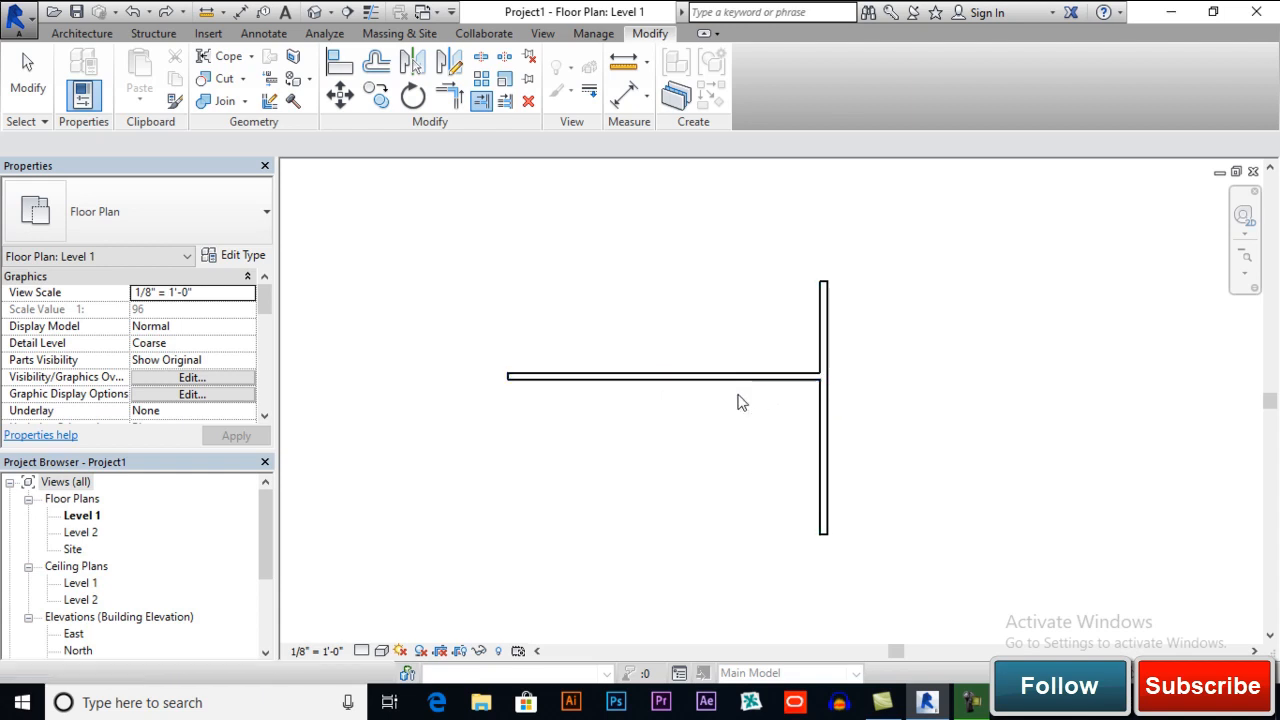
key(ctrl+z)
click(831, 391)
click(875, 380)
key(ctrl+z)
Trim the vertical wall to the horizontal wall, keeping its upper part, undo the trim and exit the tool.
click(857, 379)
click(836, 343)
key(ctrl+z)
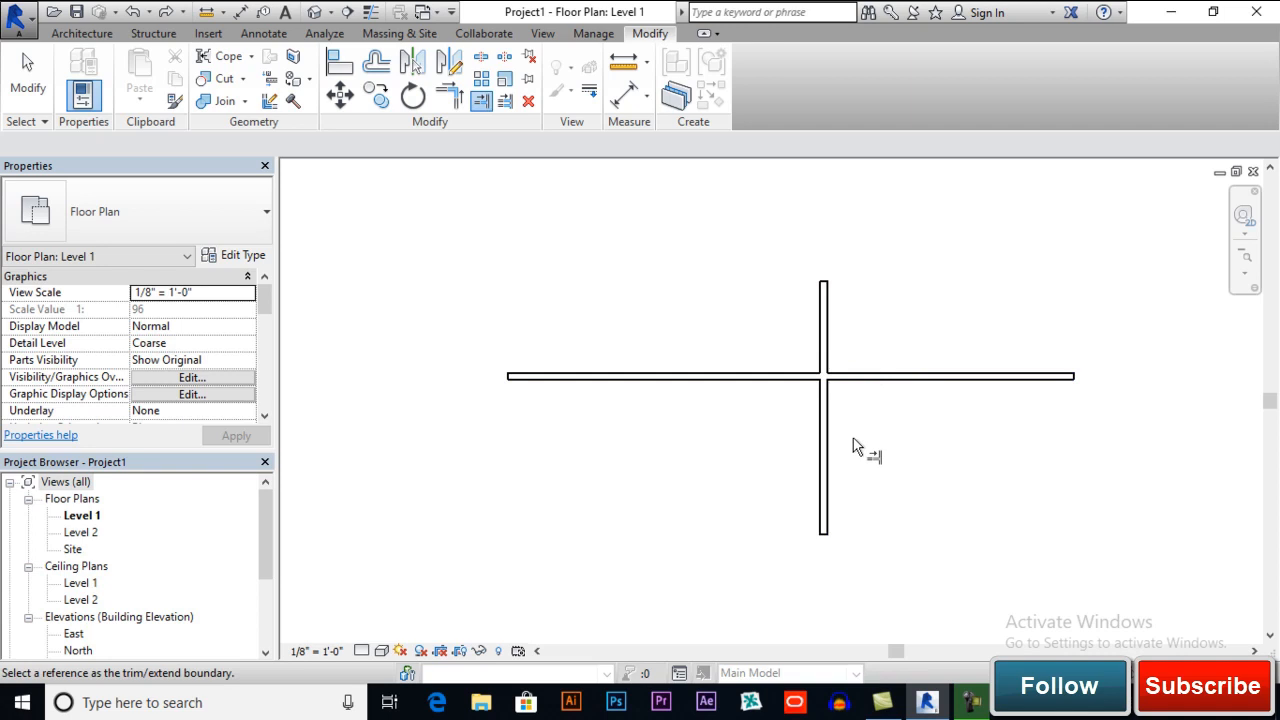
click(28, 95)
Copy the crossing vertical wall twice to its left along the horizontal wall, placing the first copy about 7' away.
scroll(814, 437, down, 3)
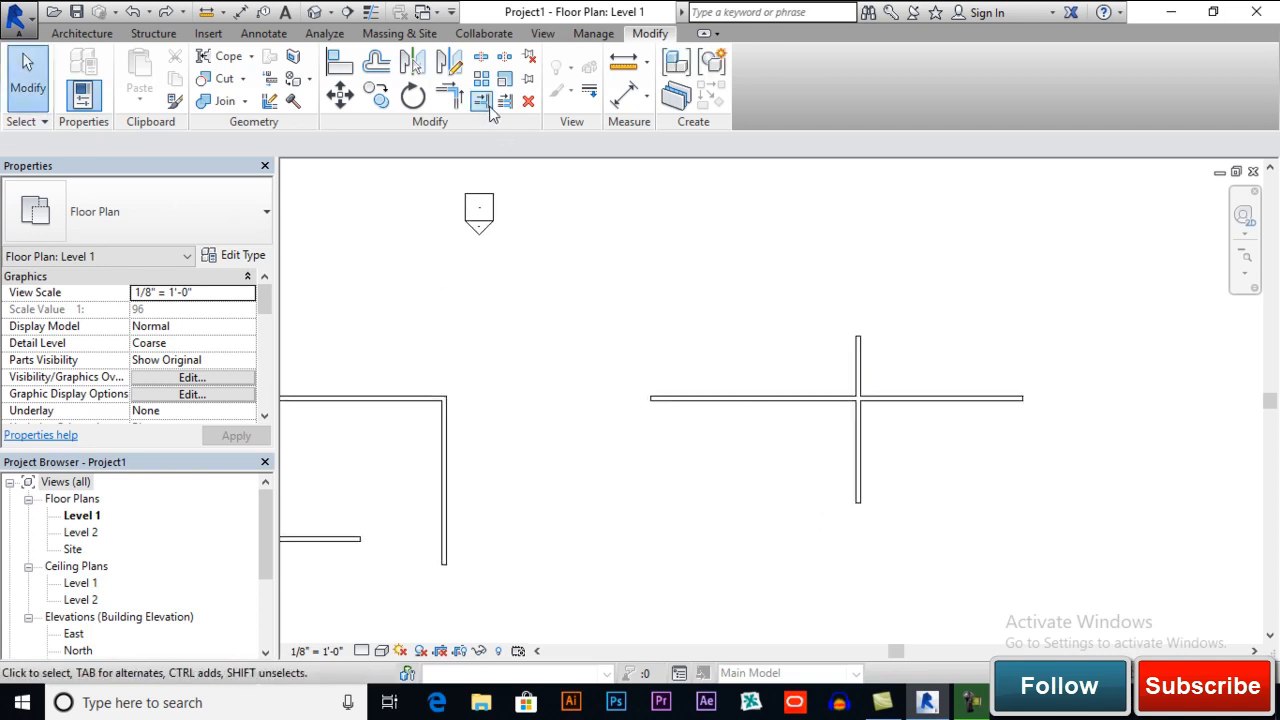
scroll(873, 388, up, 2)
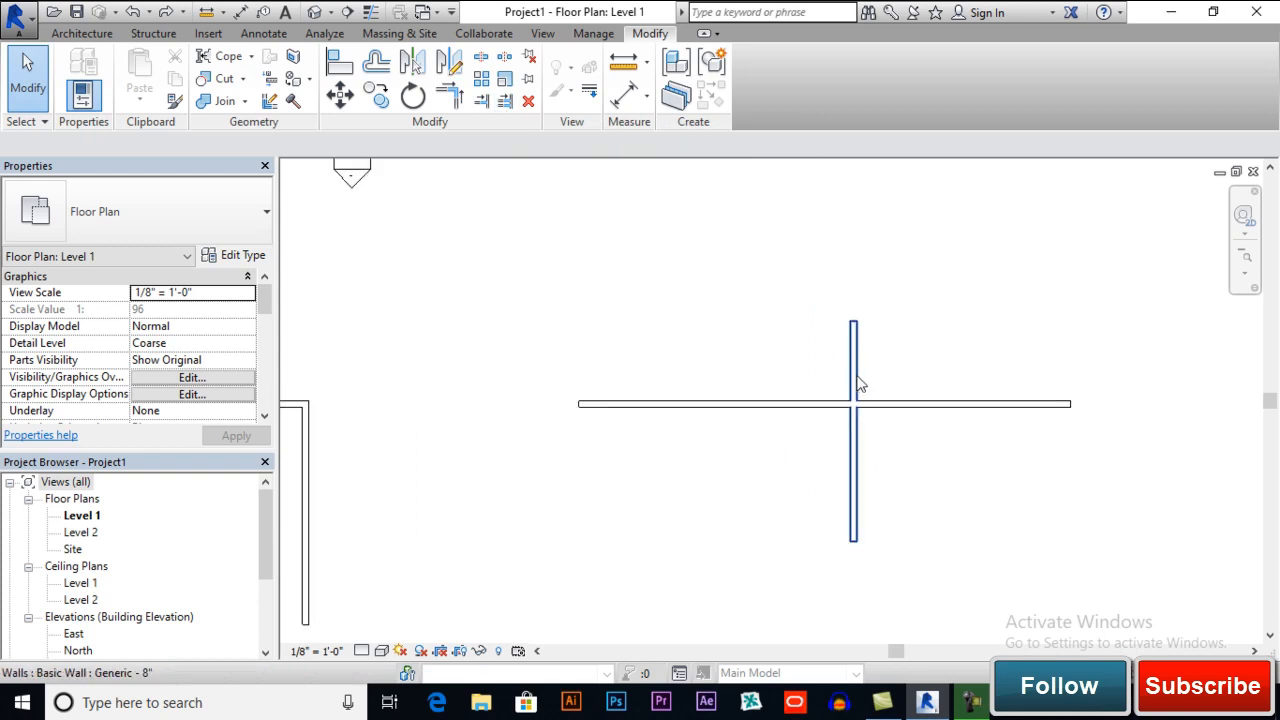
click(855, 382)
click(383, 101)
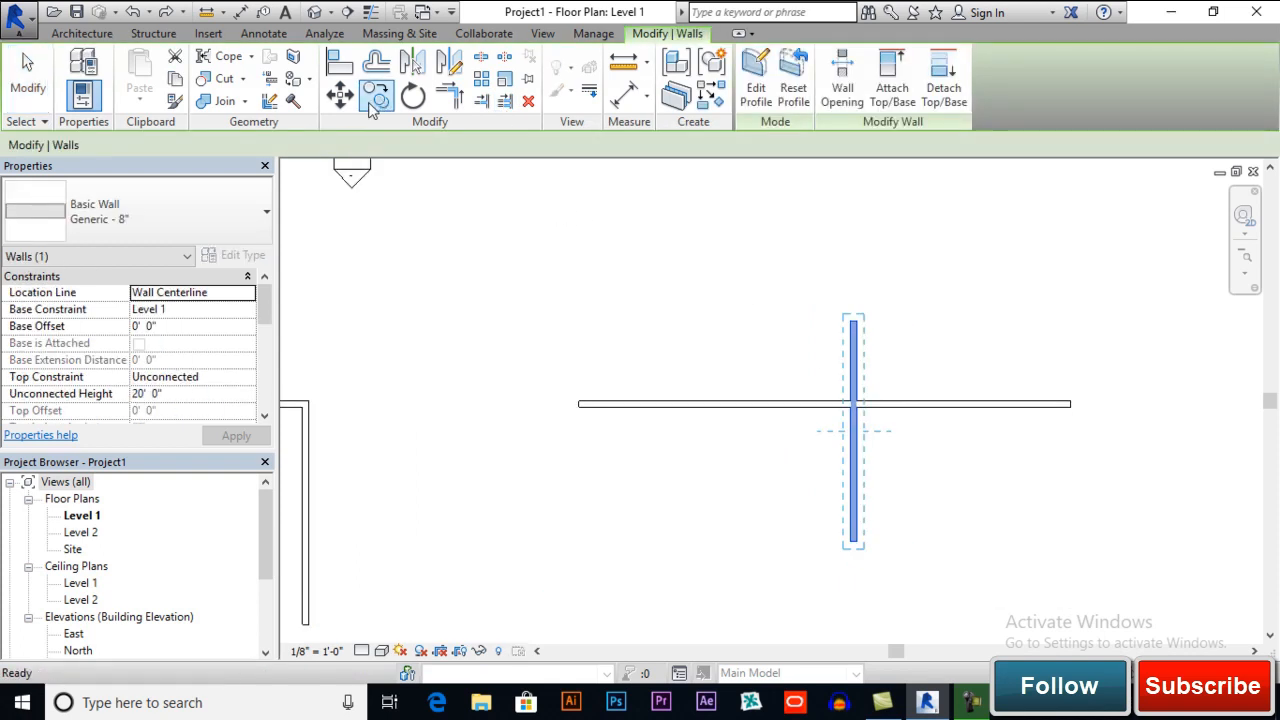
click(866, 412)
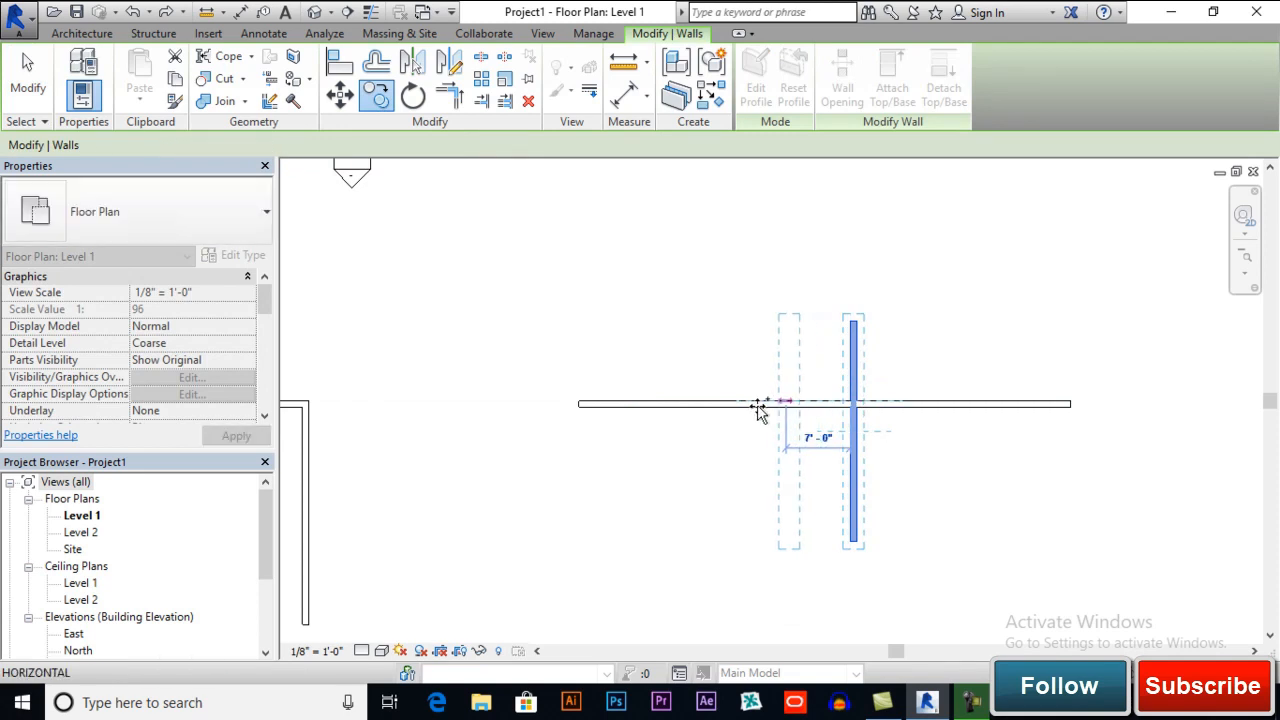
click(790, 405)
click(702, 404)
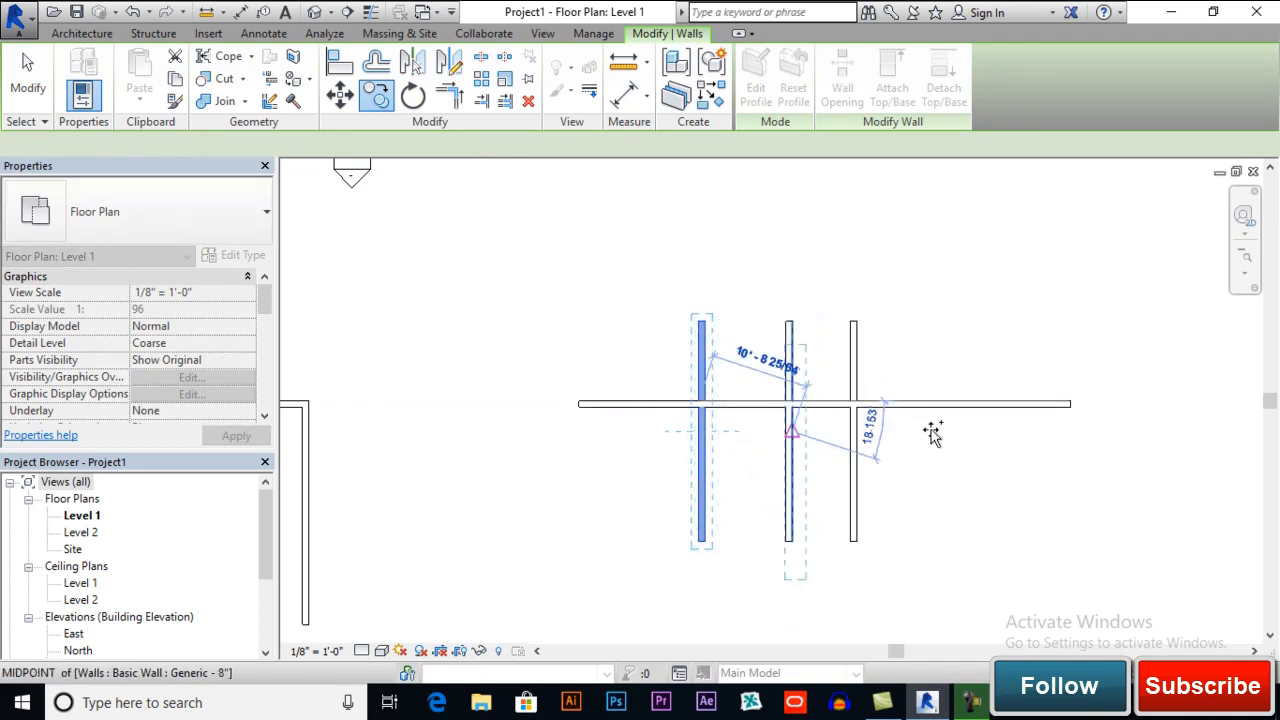
key(Escape)
key(Escape)
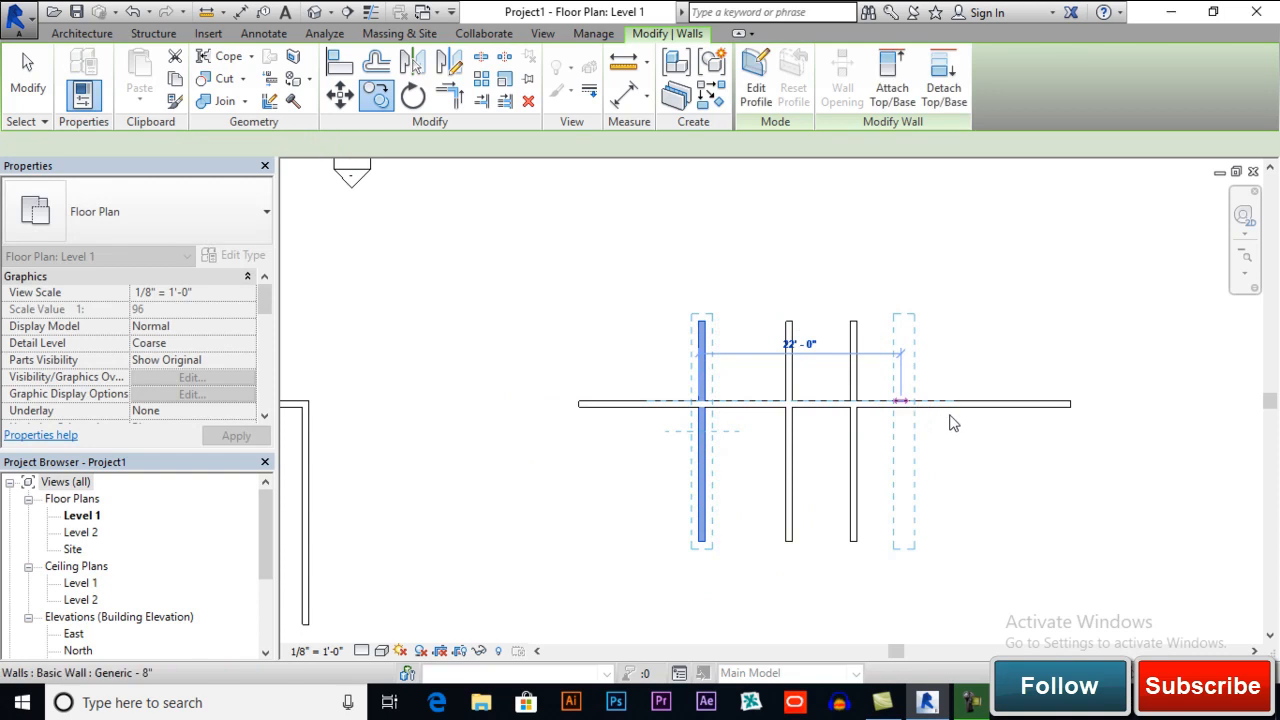
Copy the horizontal wall twice downward across the three vertical walls, placing the second copy 6' below the first.
click(958, 412)
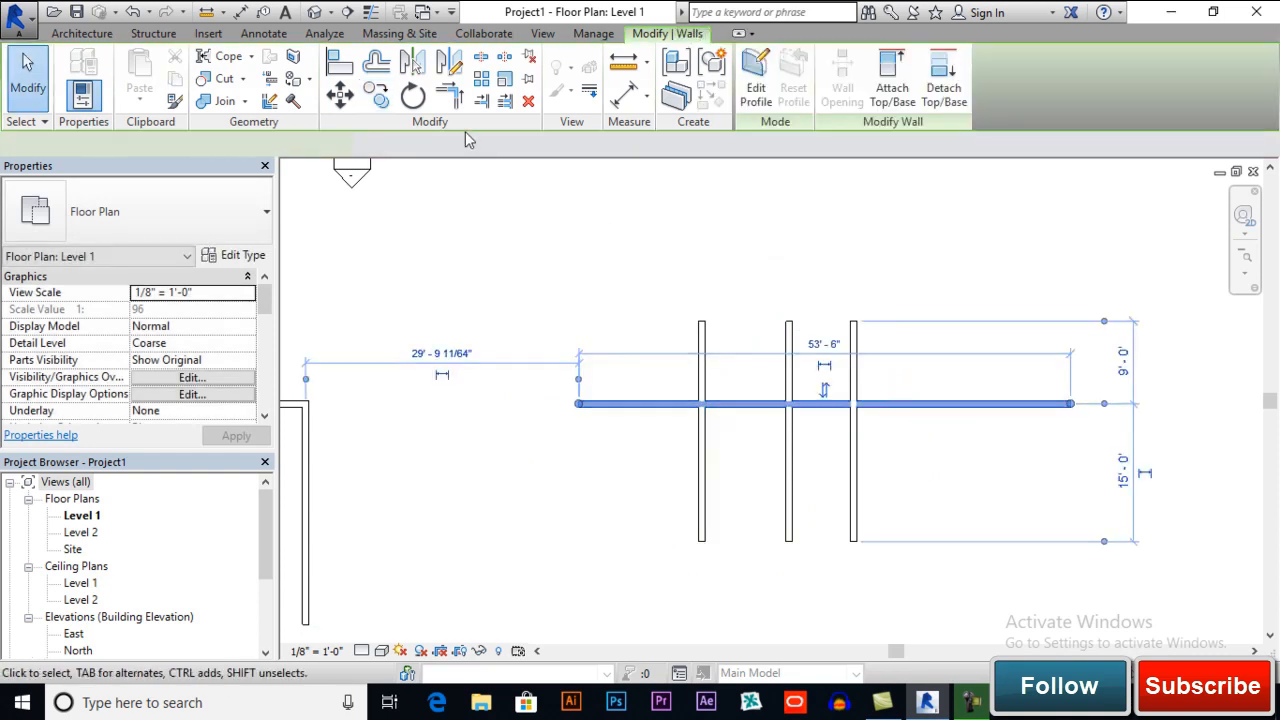
click(413, 95)
click(376, 95)
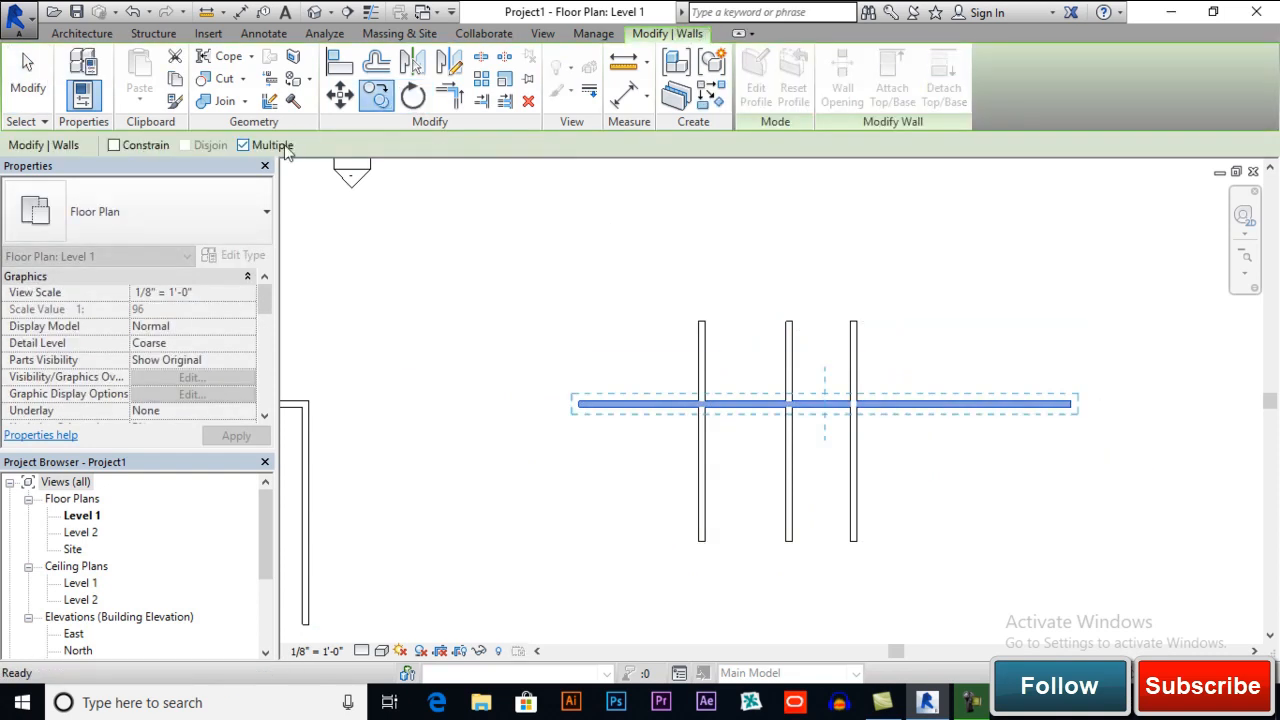
click(854, 418)
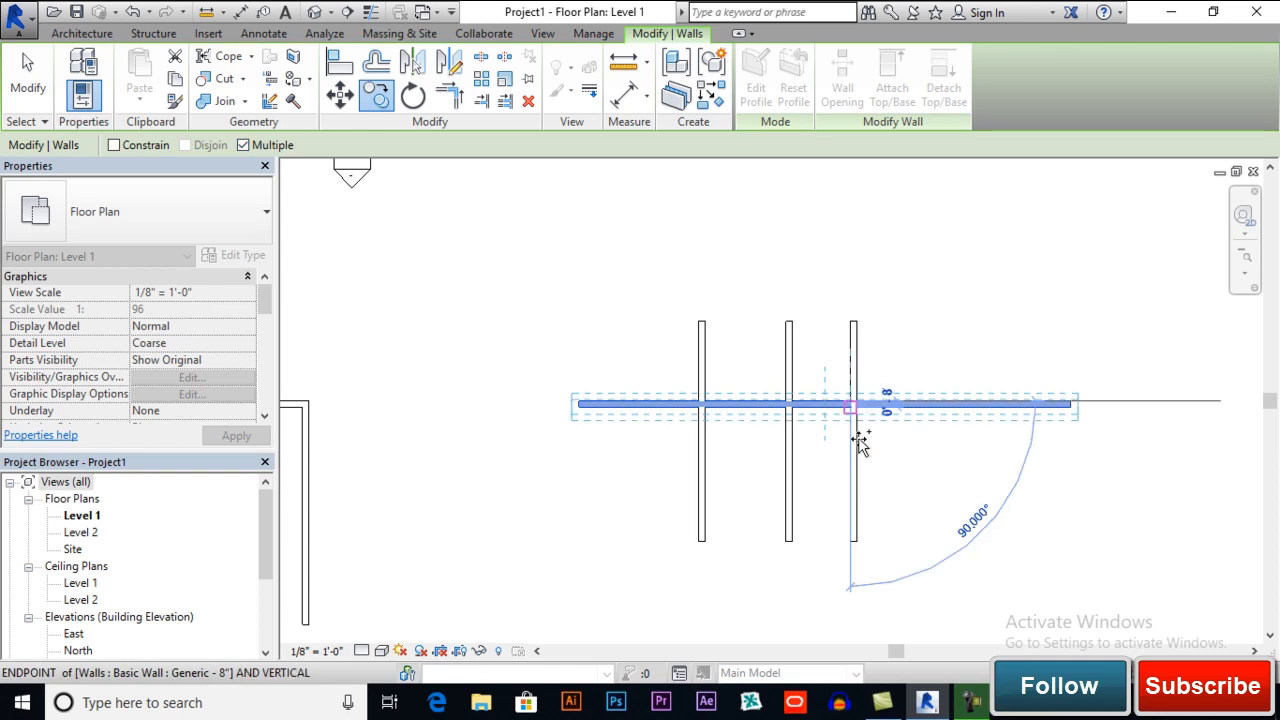
click(852, 452)
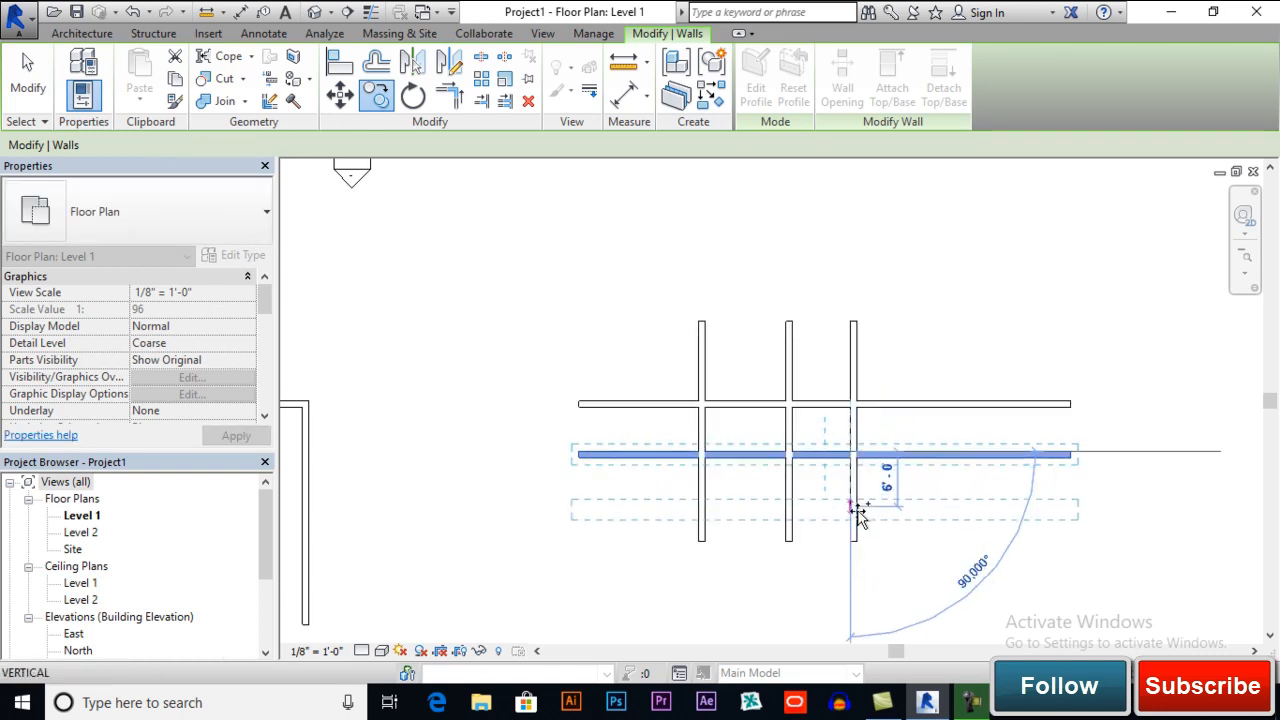
click(857, 510)
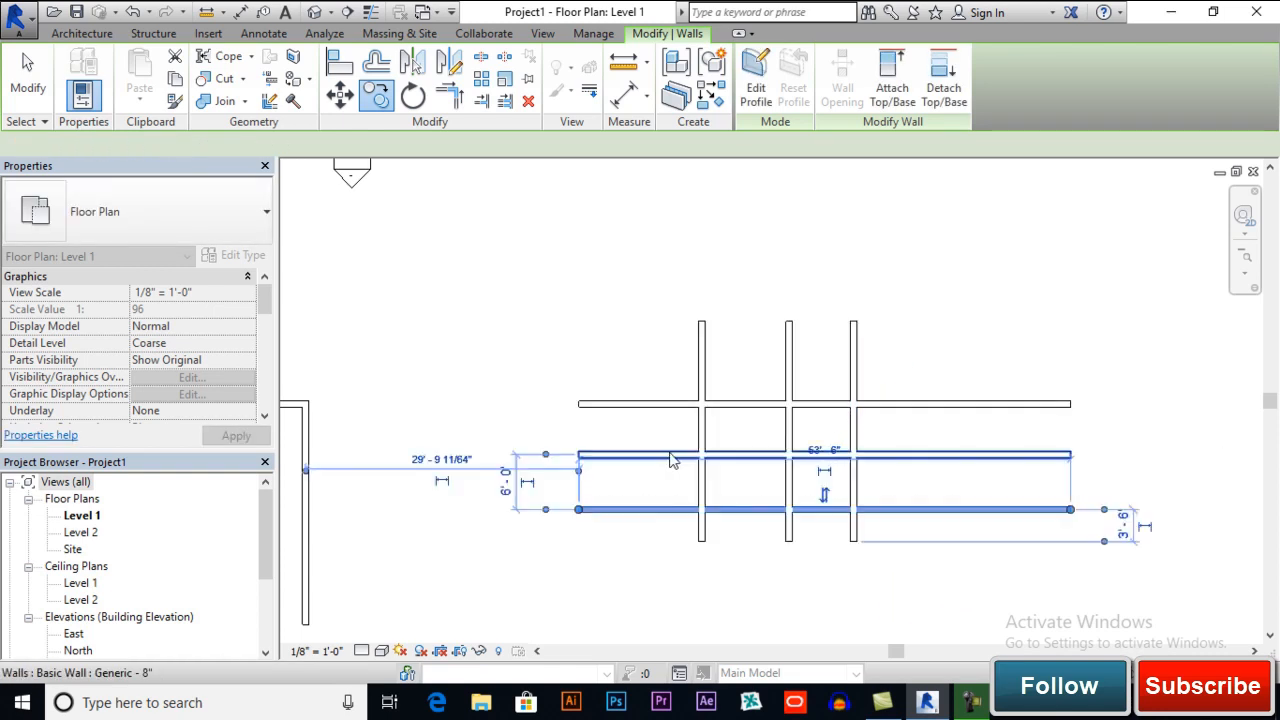
key(Escape)
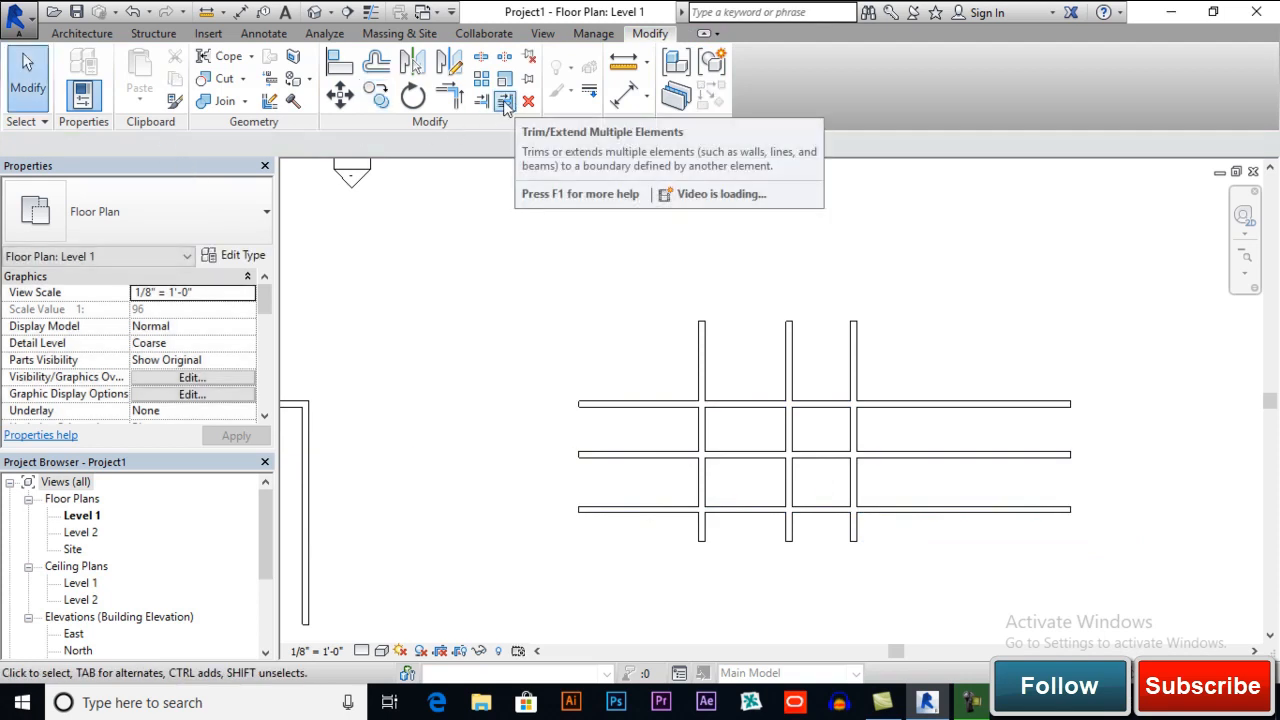
Trim the three vertical walls together to the uppermost horizontal wall, keeping their lower parts, exit the tool and undo the trims.
click(506, 104)
click(879, 410)
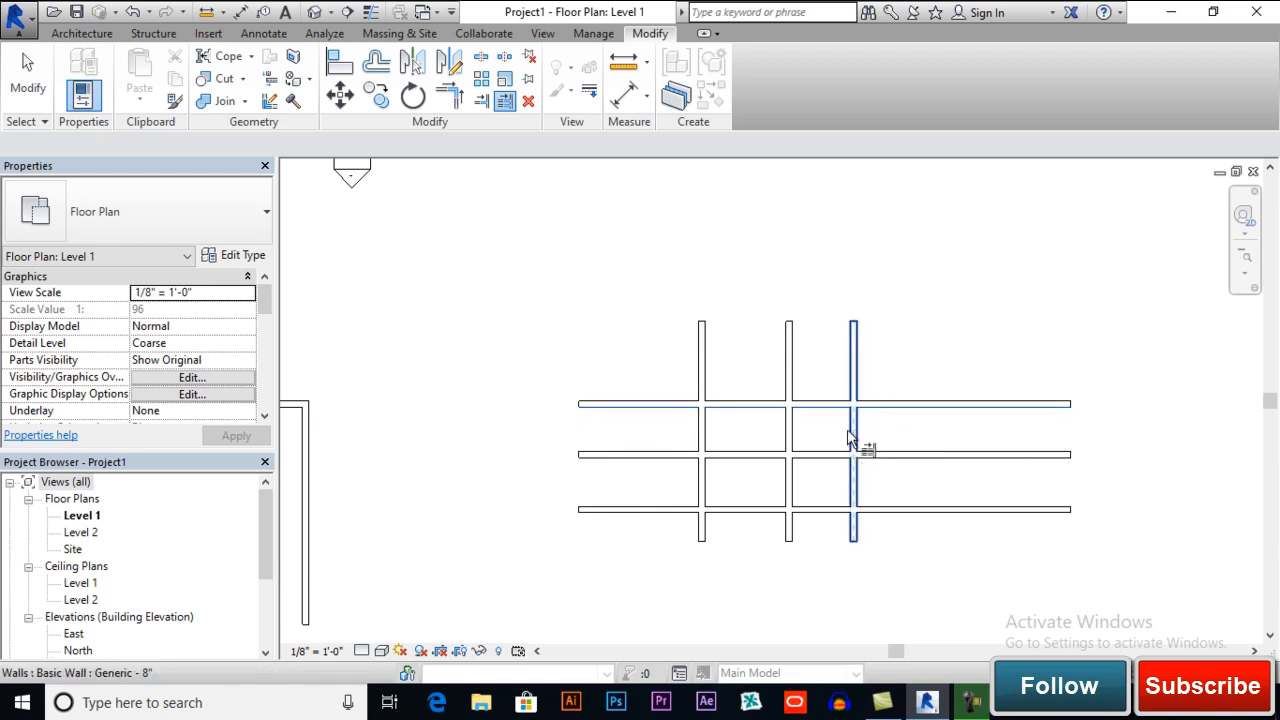
click(858, 440)
click(788, 442)
click(700, 440)
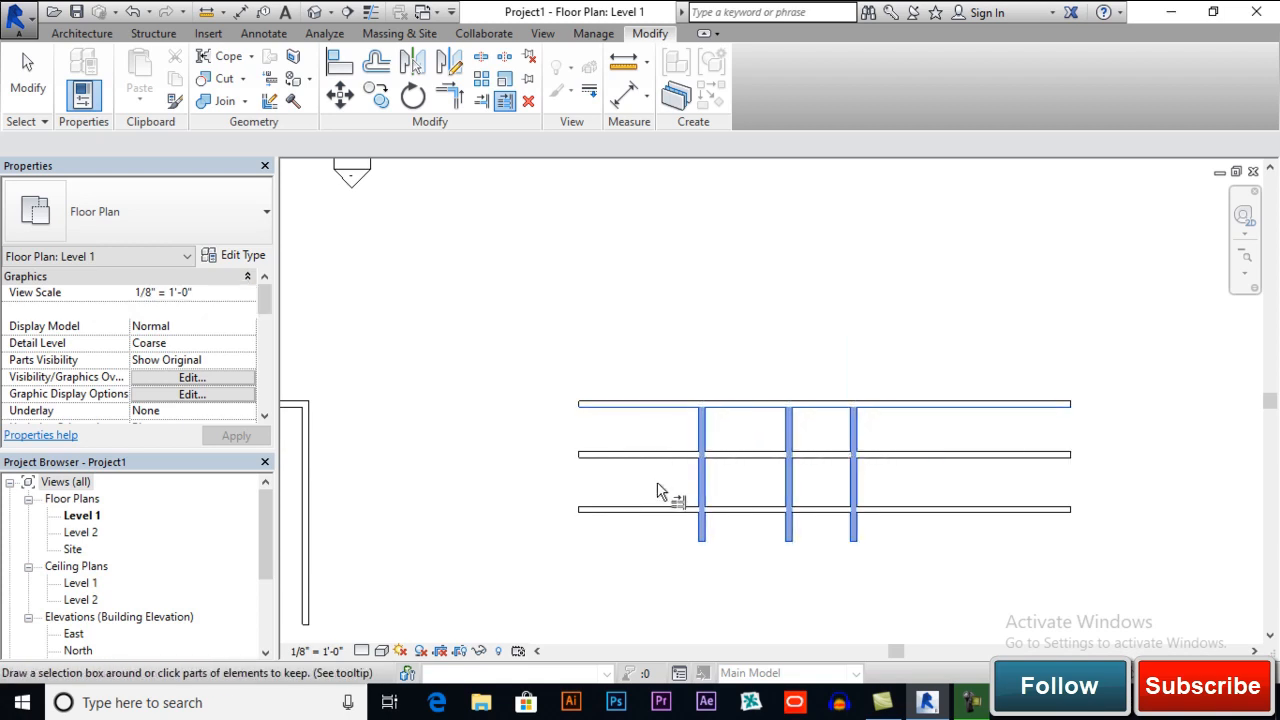
key(Escape)
key(Escape)
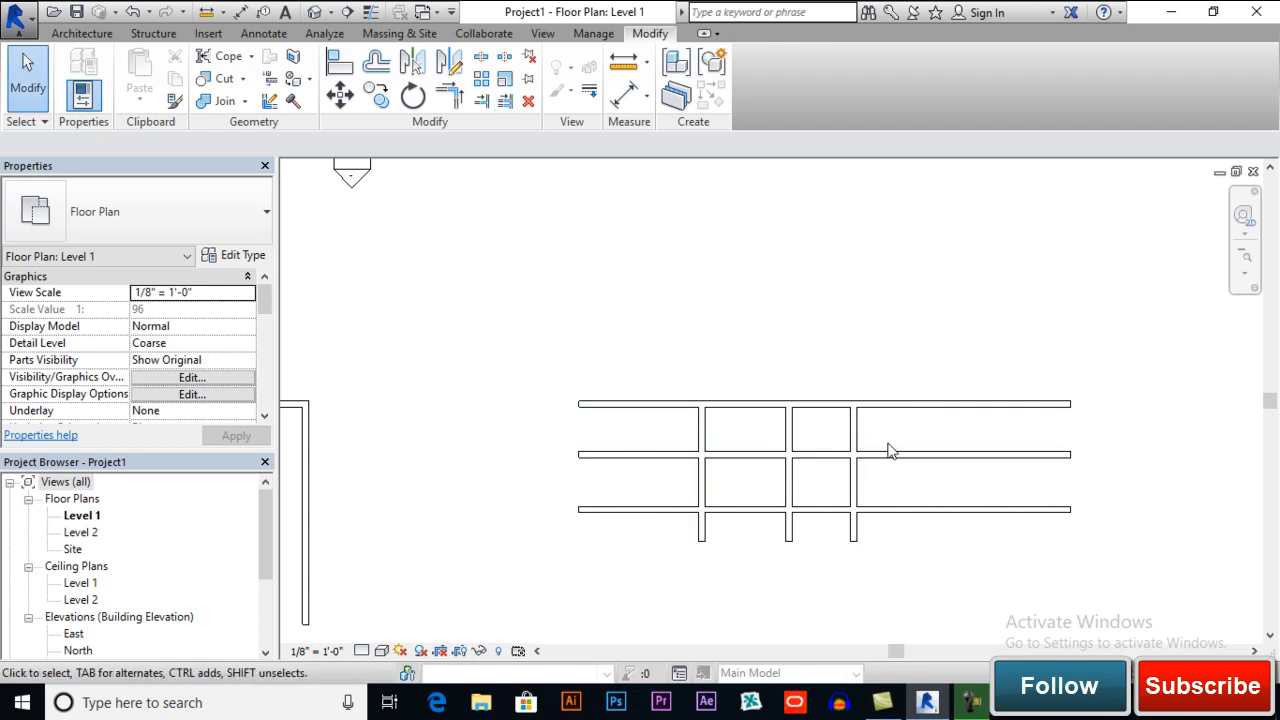
key(ctrl+z)
key(ctrl+z)
key(ctrl+z)
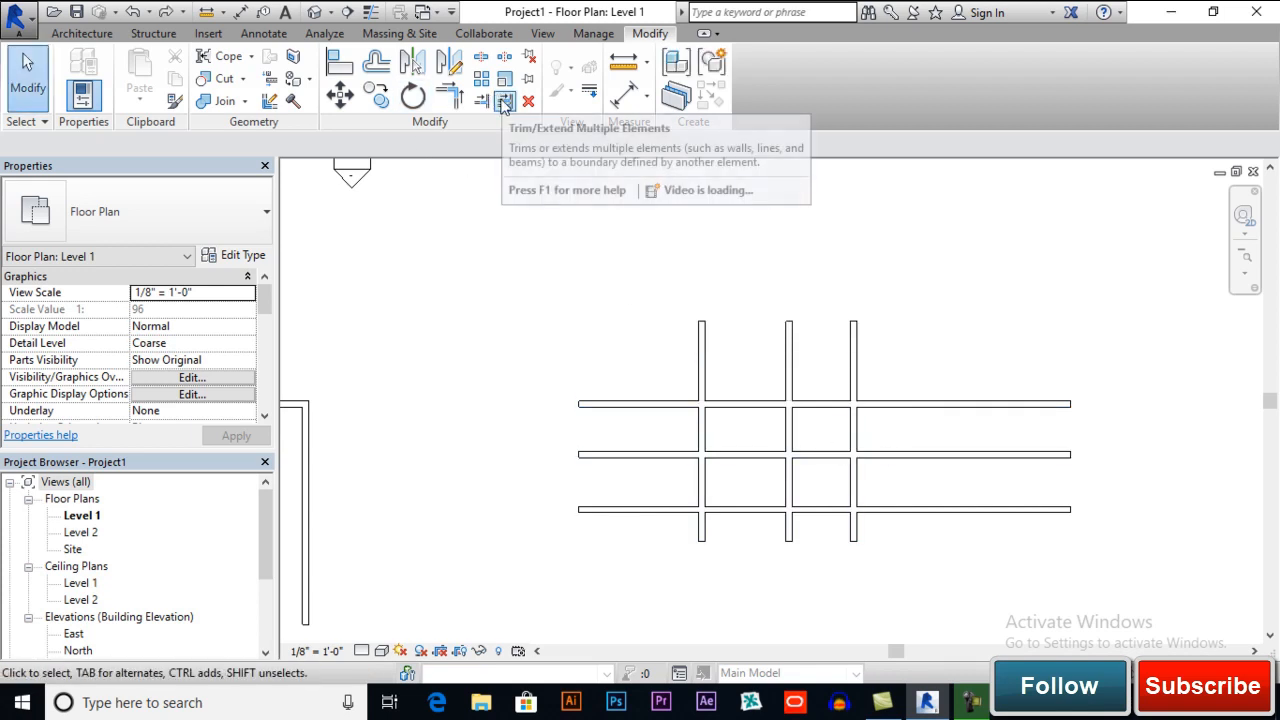
Trim the three horizontal walls together to the rightmost vertical wall, keeping their right parts, and undo the trims.
click(507, 110)
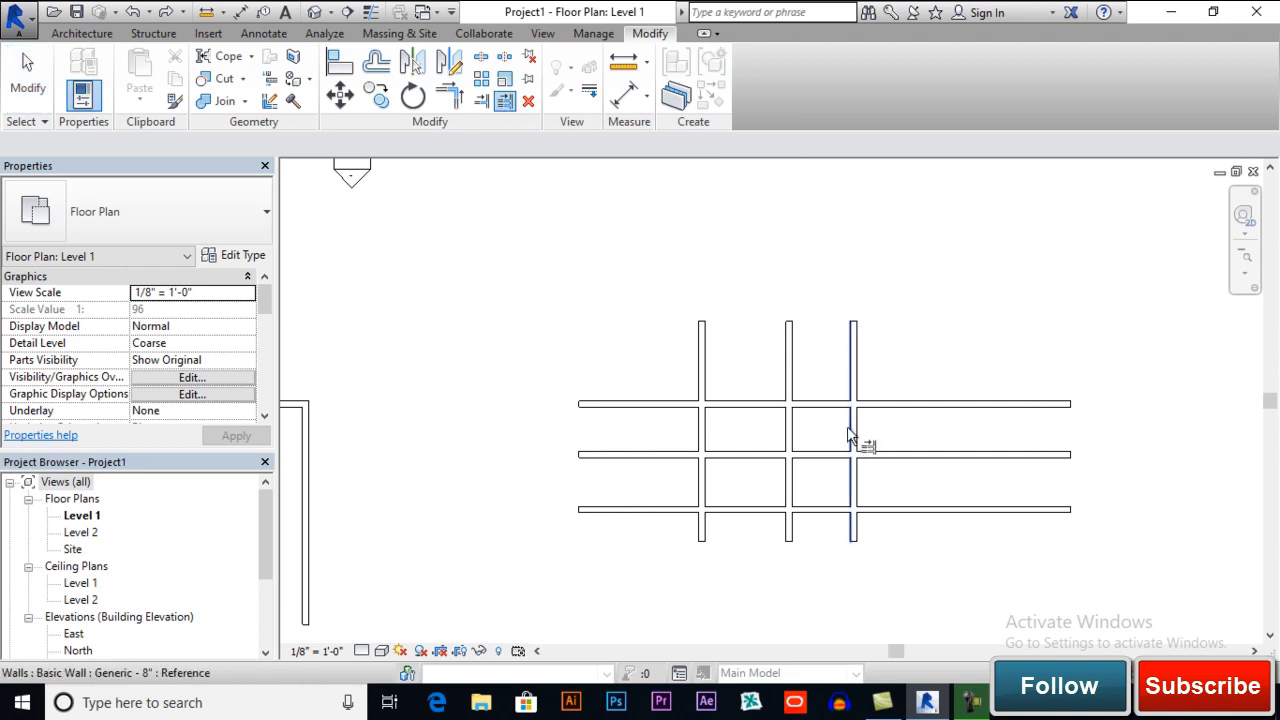
click(847, 426)
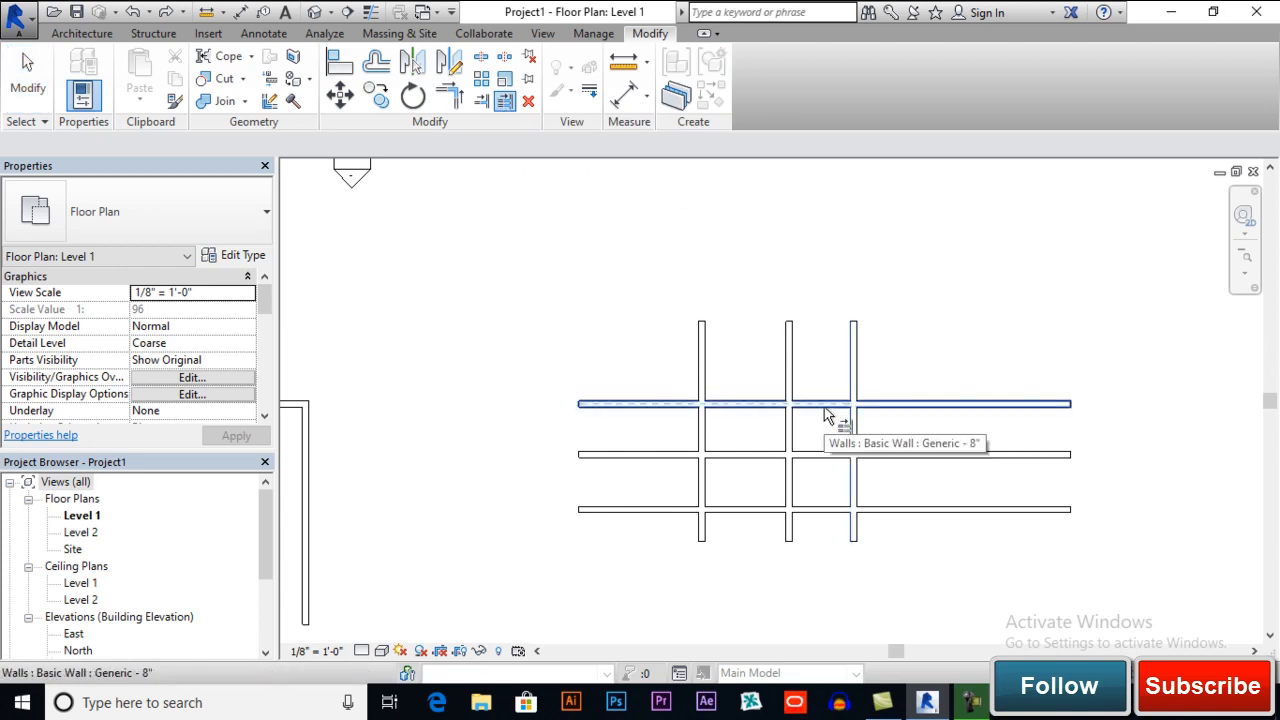
click(889, 406)
click(905, 455)
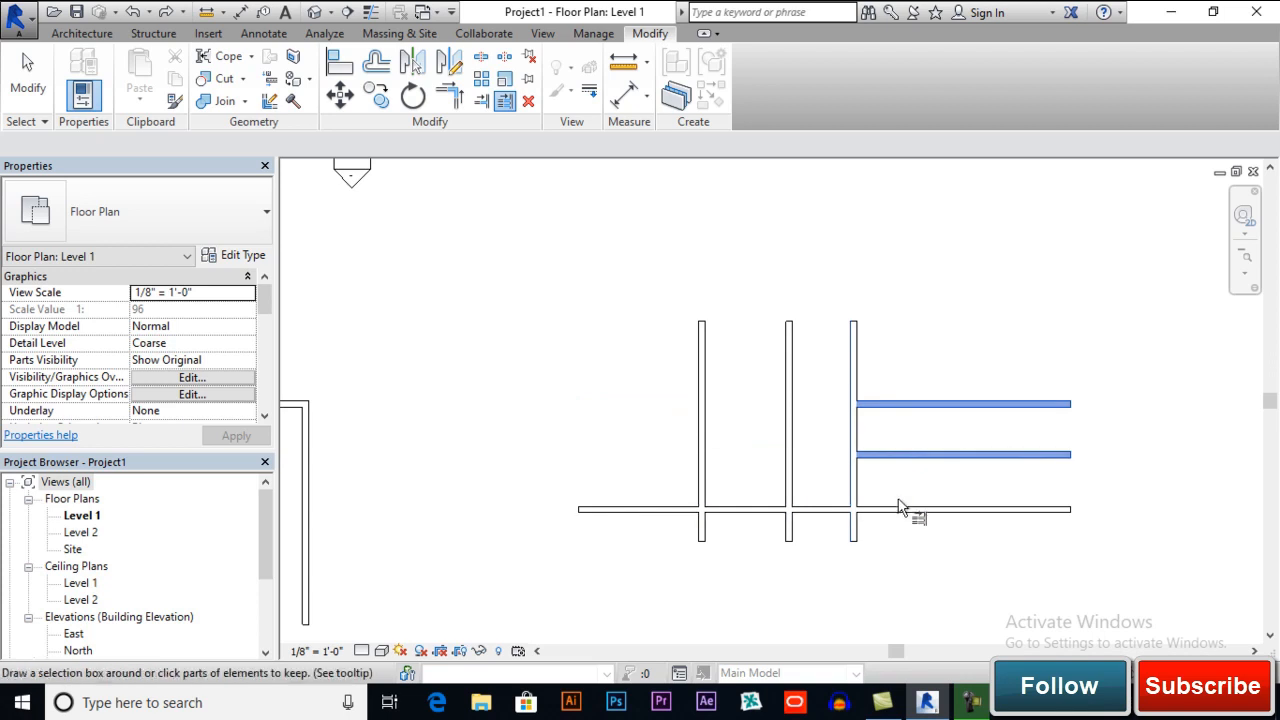
click(901, 511)
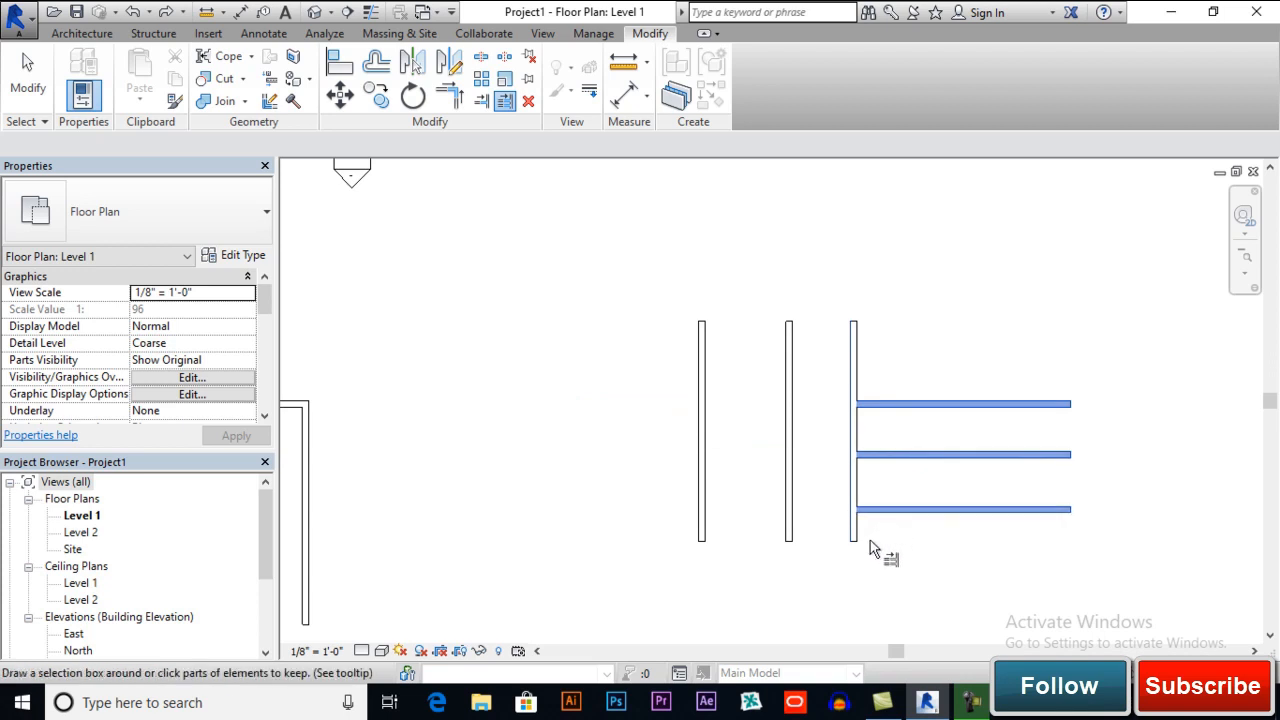
key(ctrl+z)
key(ctrl+z)
key(ctrl+z)
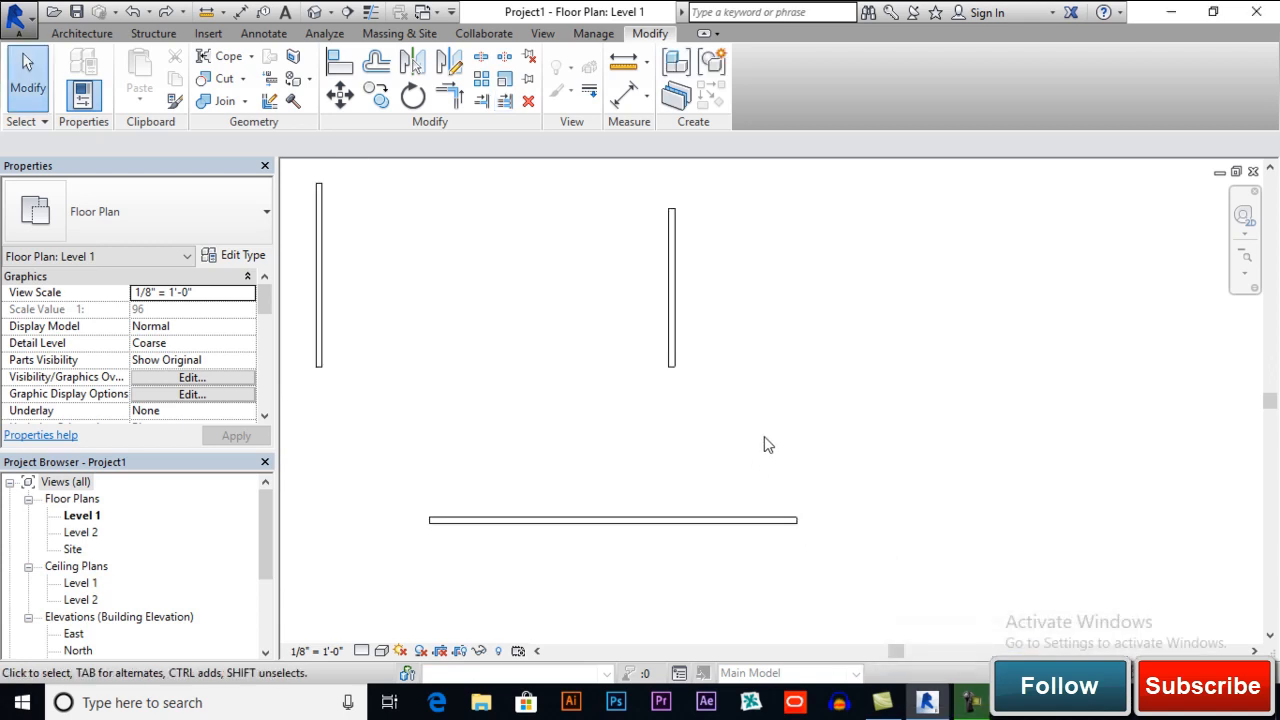
With the single-element trim, cut the separate horizontal wall at the left face of the vertical wall above, keeping its right part, and undo it.
scroll(785, 463, down, 2)
middle_drag(785, 463, 722, 463)
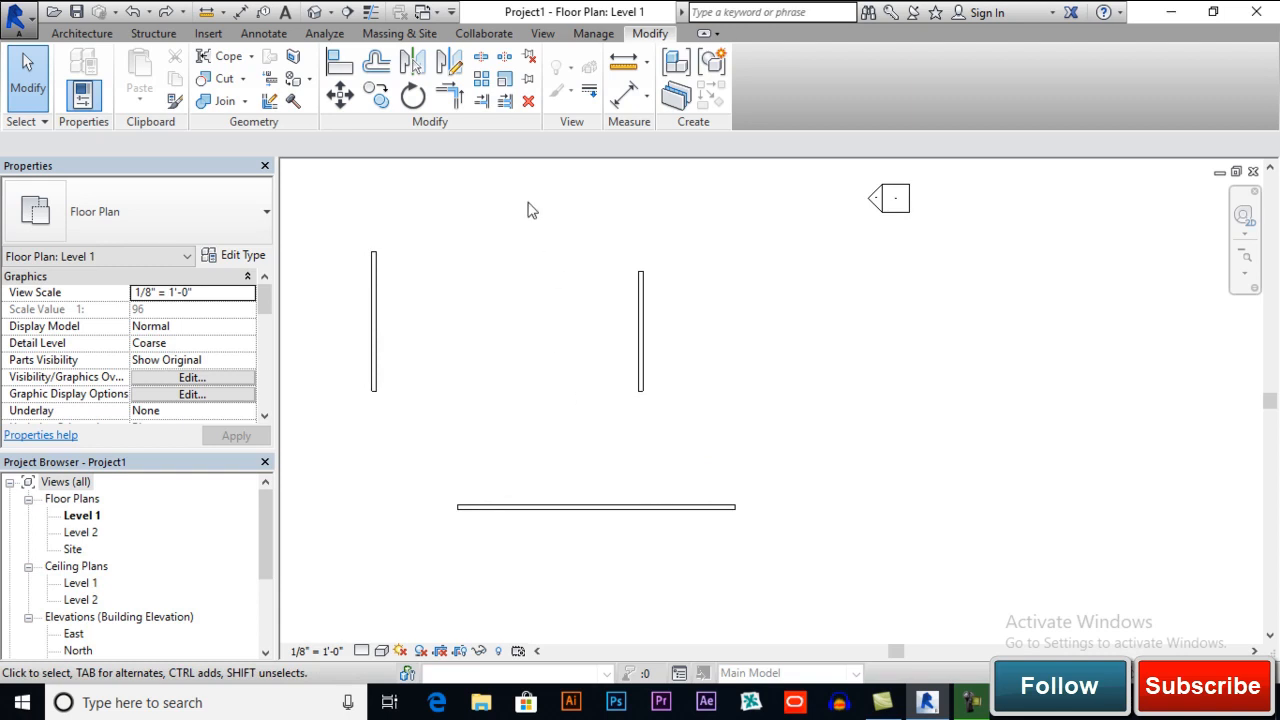
click(481, 101)
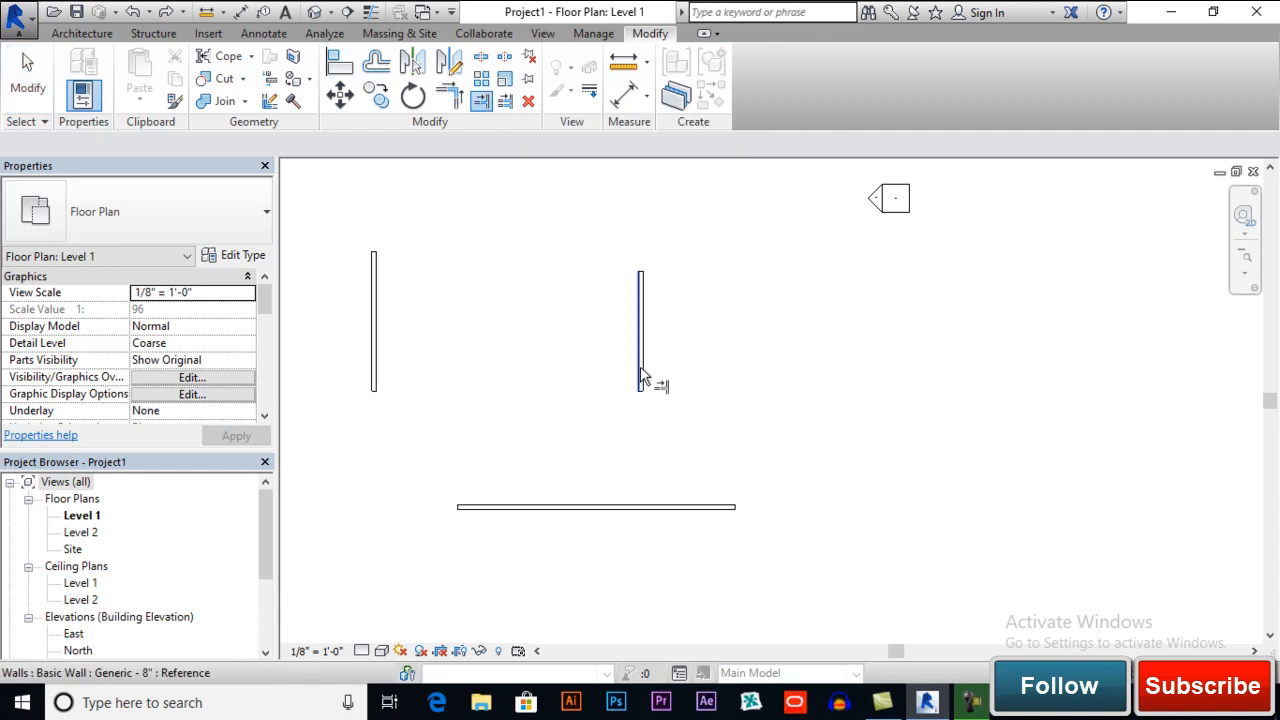
scroll(640, 372, up, 2)
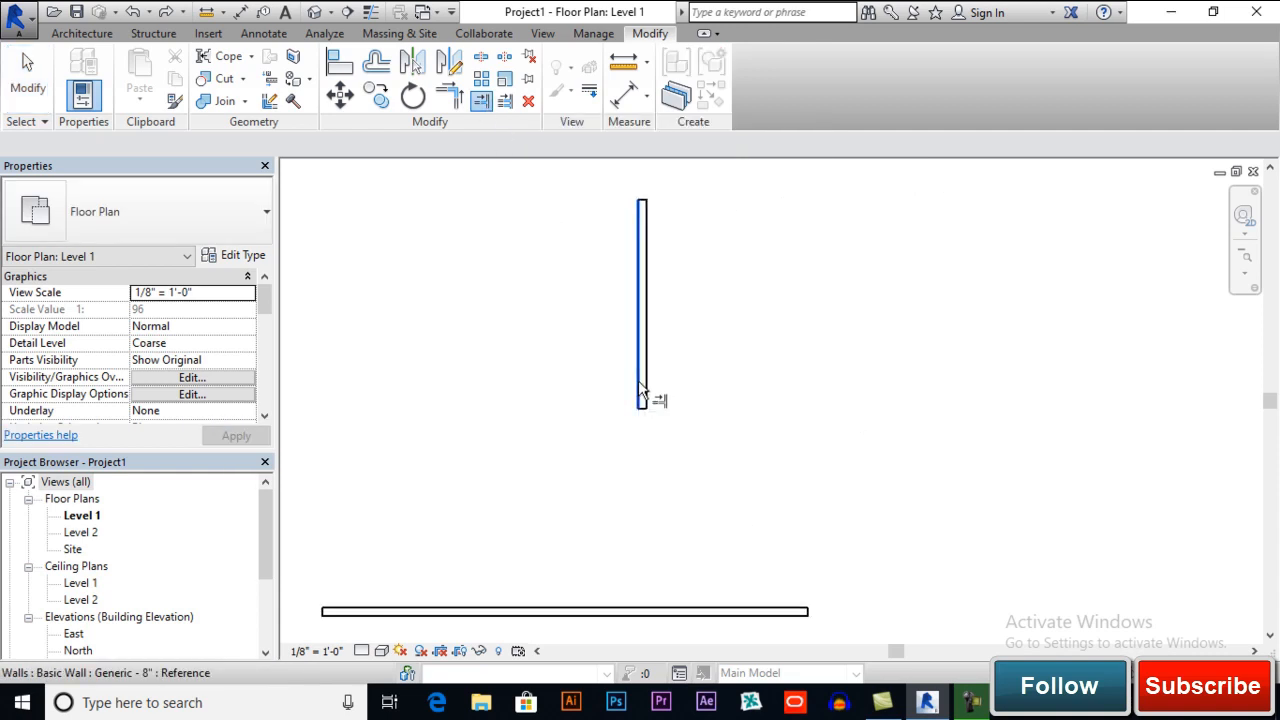
click(638, 380)
scroll(650, 392, down, 1)
scroll(652, 399, down, 1)
click(670, 558)
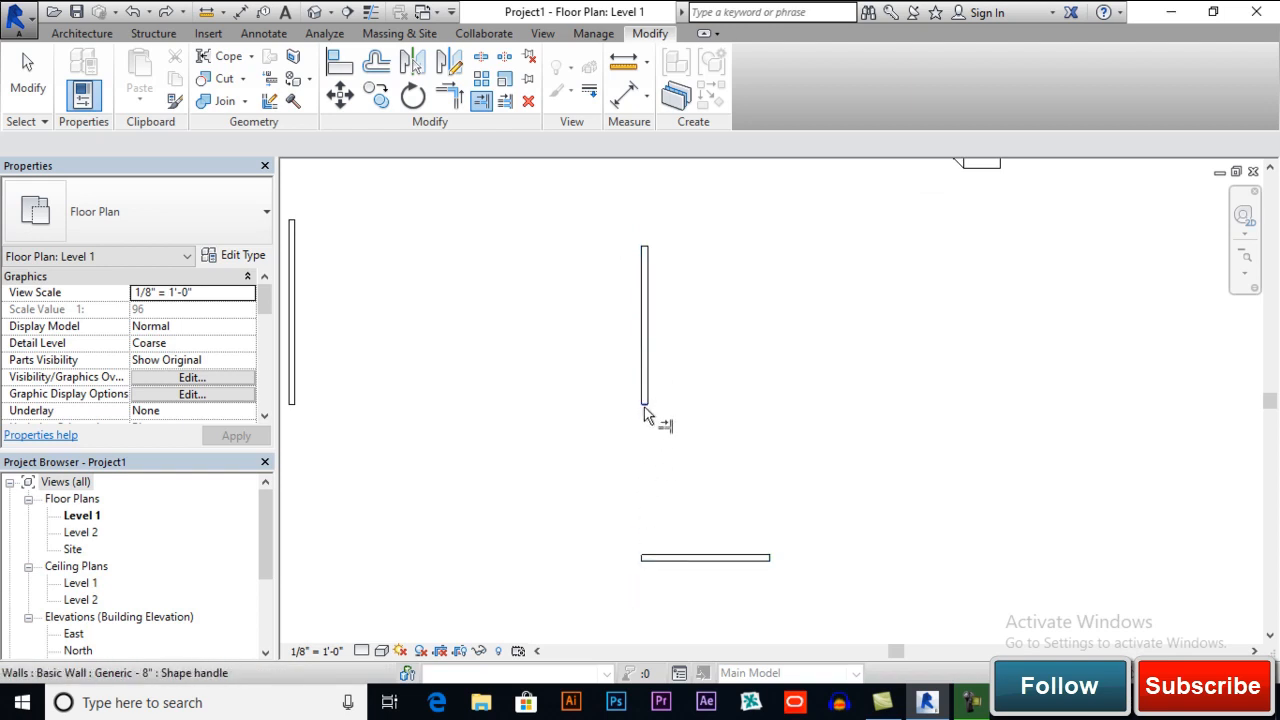
key(ctrl+z)
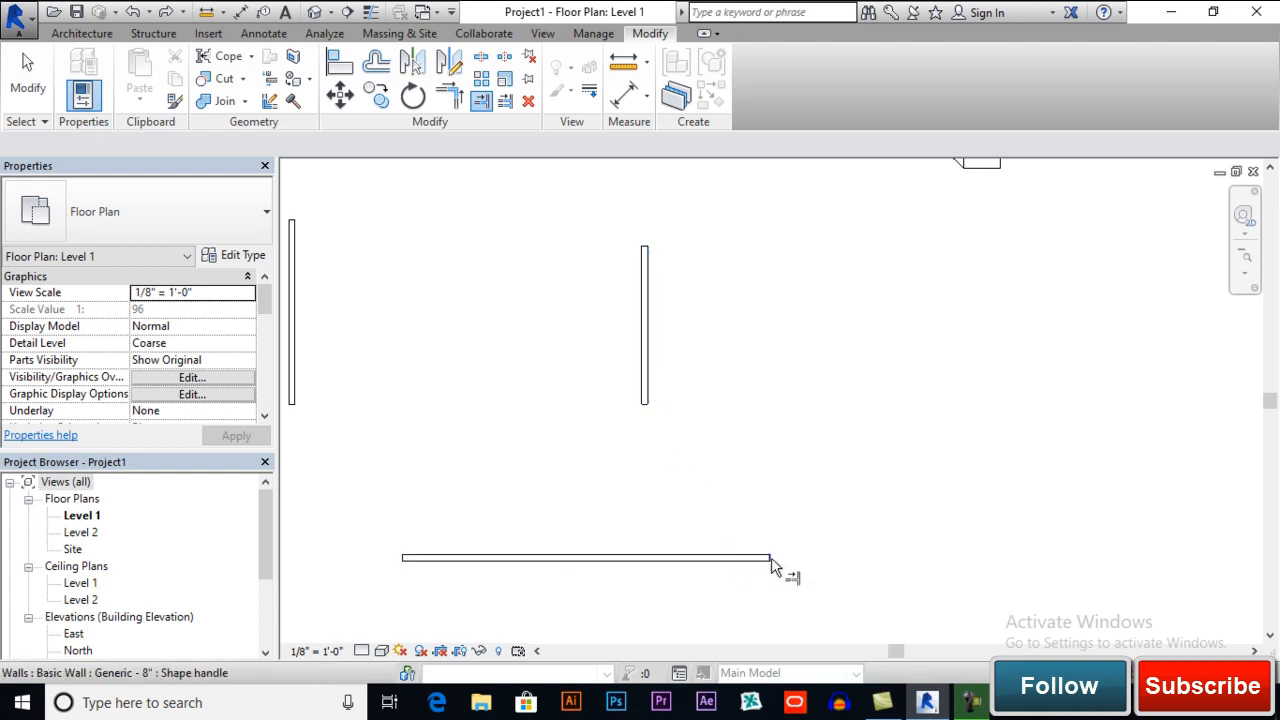
Trim the separate horizontal wall to the right face of the vertical wall above, keeping its right part, and undo the trim.
click(648, 397)
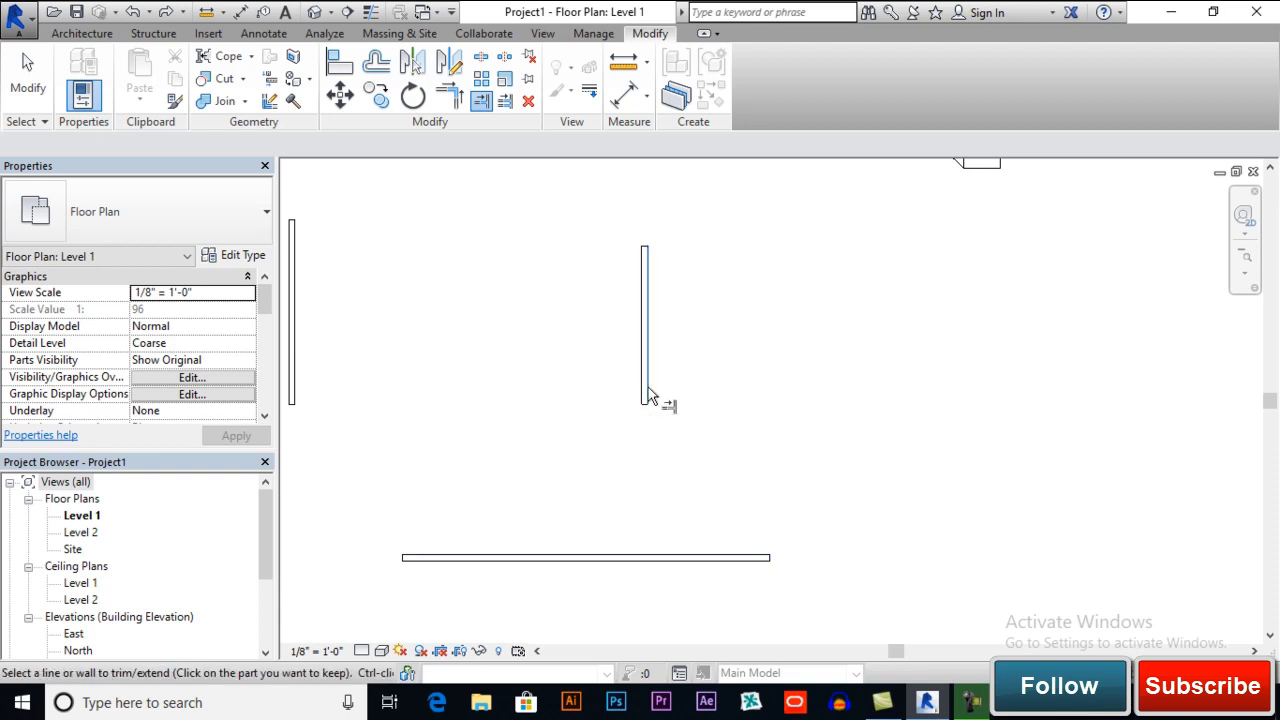
click(762, 562)
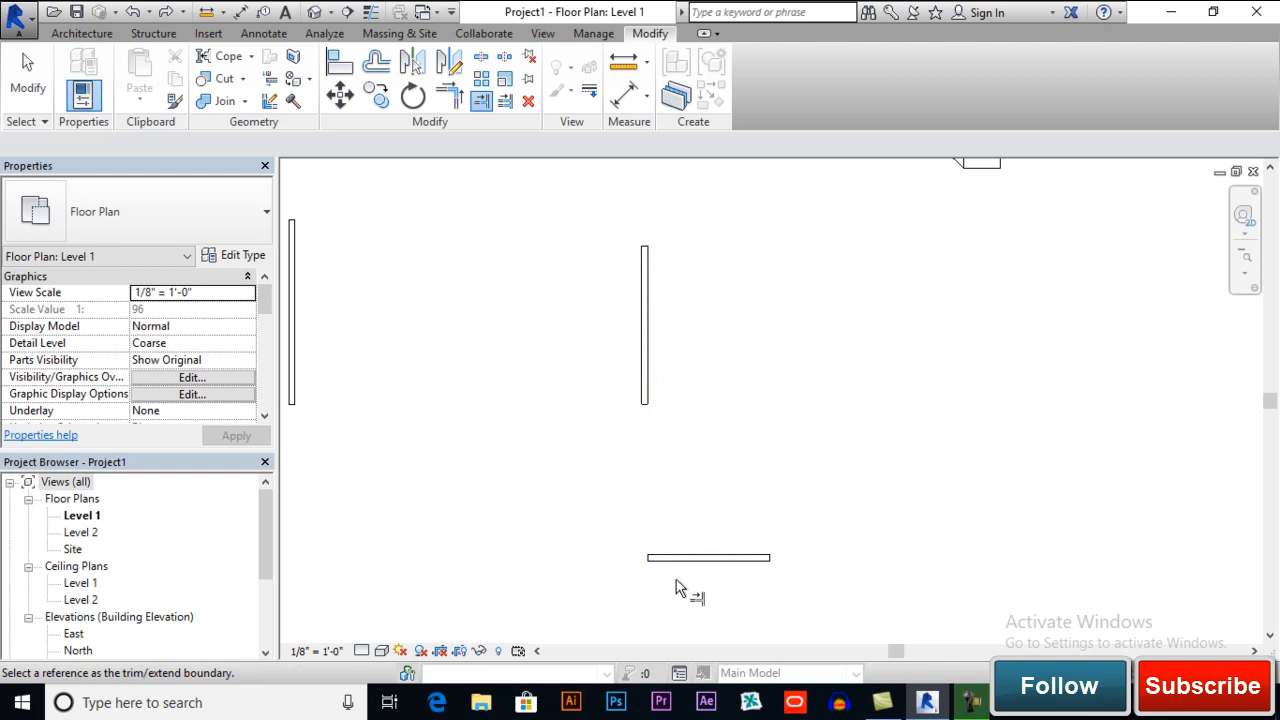
key(ctrl+z)
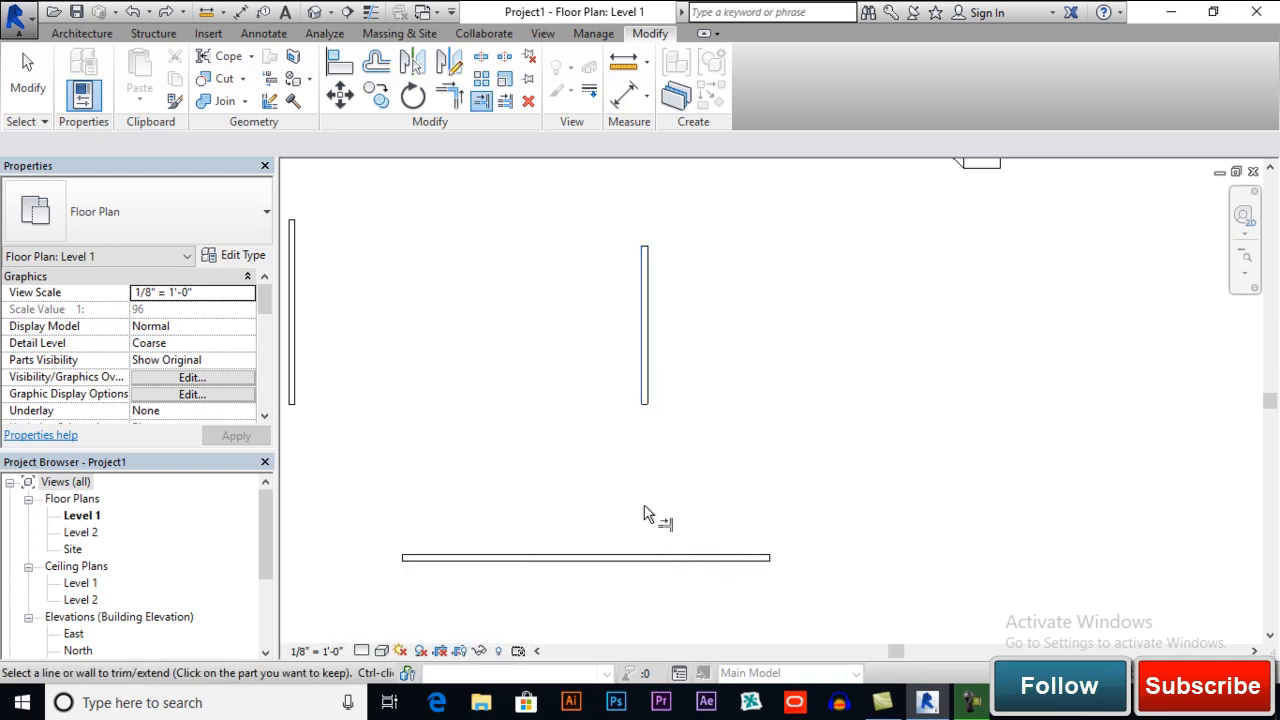
Trim the separate horizontal wall to the vertical wall's left face, keeping first its right part and then its left part, undoing each trim.
click(645, 397)
click(660, 560)
key(ctrl+z)
click(644, 392)
click(533, 559)
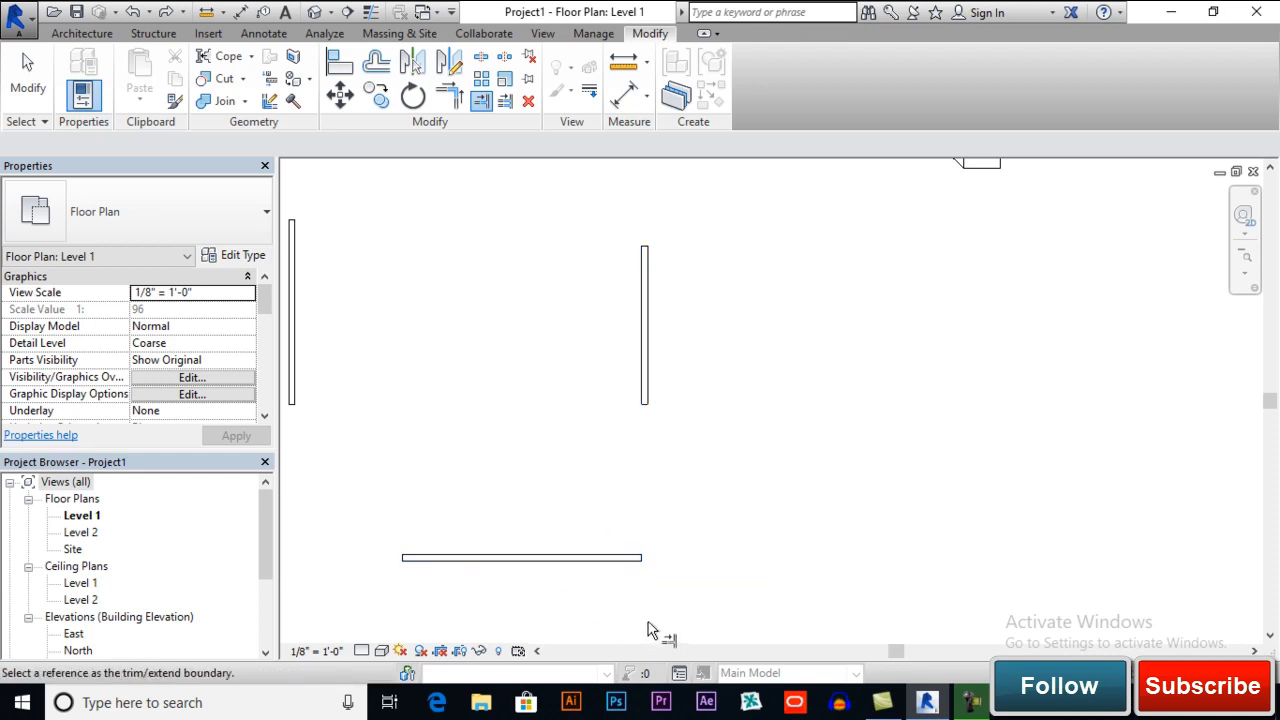
key(ctrl+z)
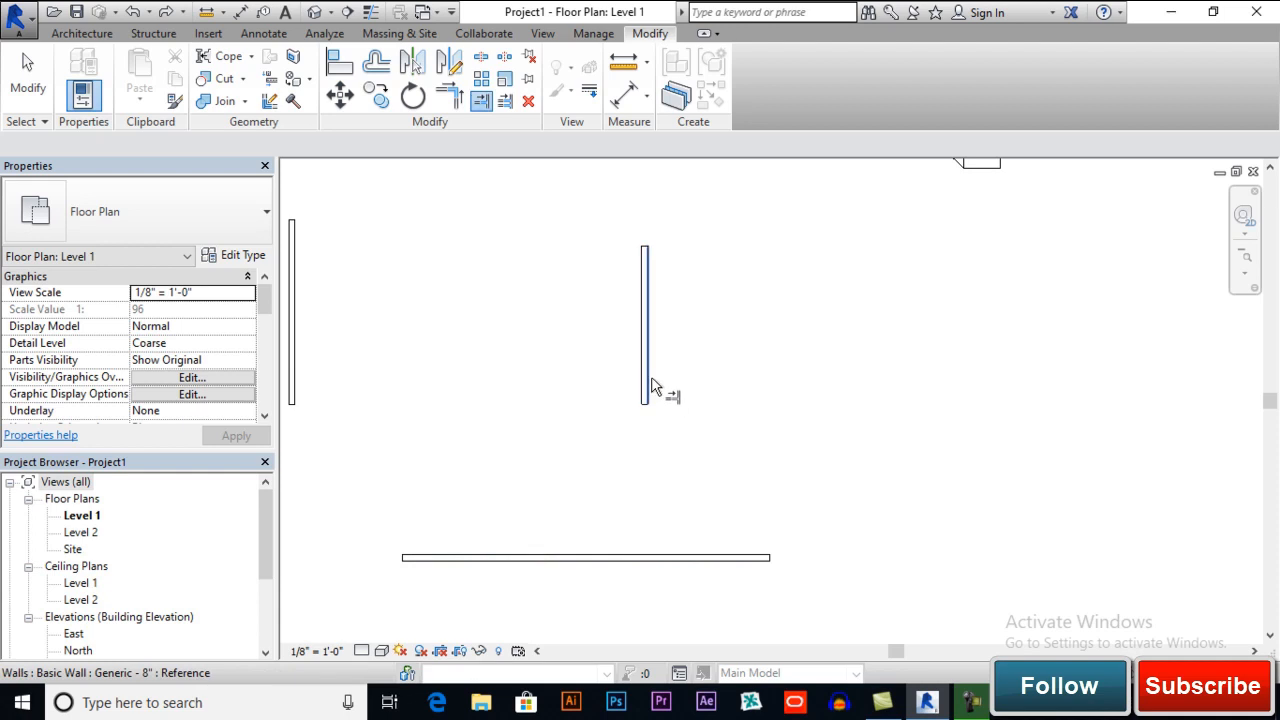
Trim the separate horizontal wall to the left face of the vertical wall above, keeping its left part, and exit the tool.
click(643, 378)
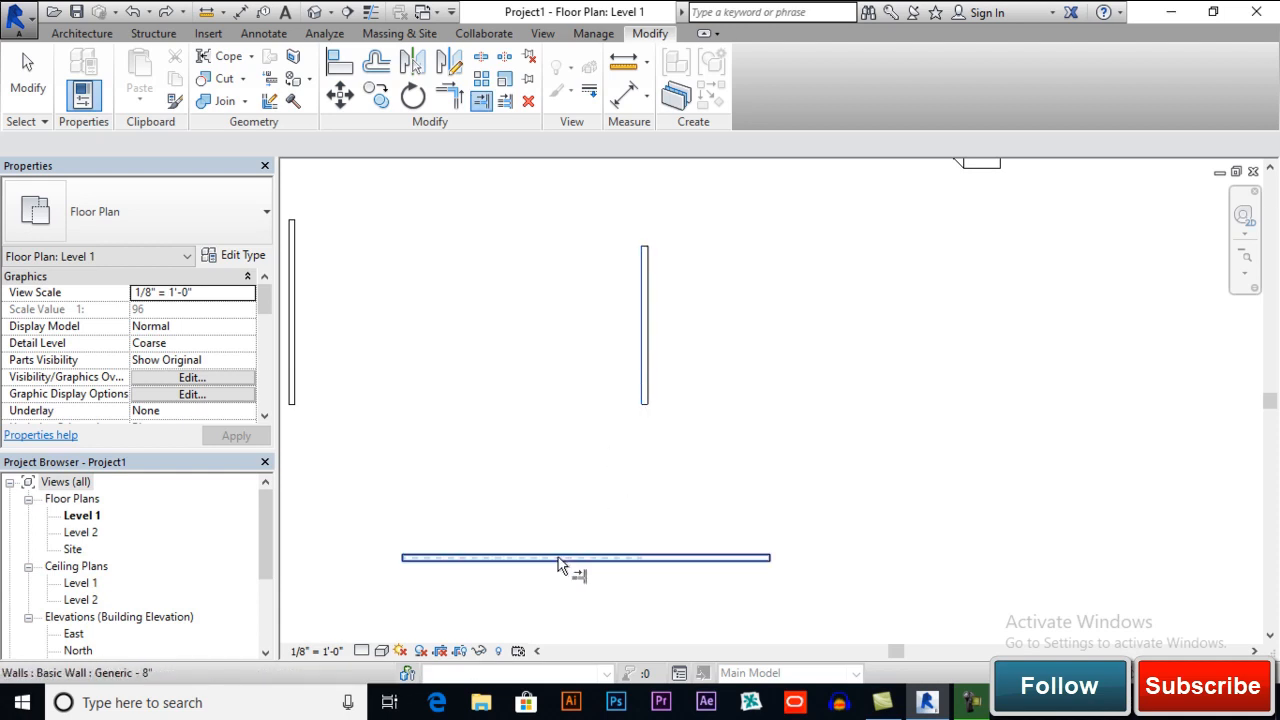
scroll(560, 567, up, 2)
scroll(560, 567, up, 1)
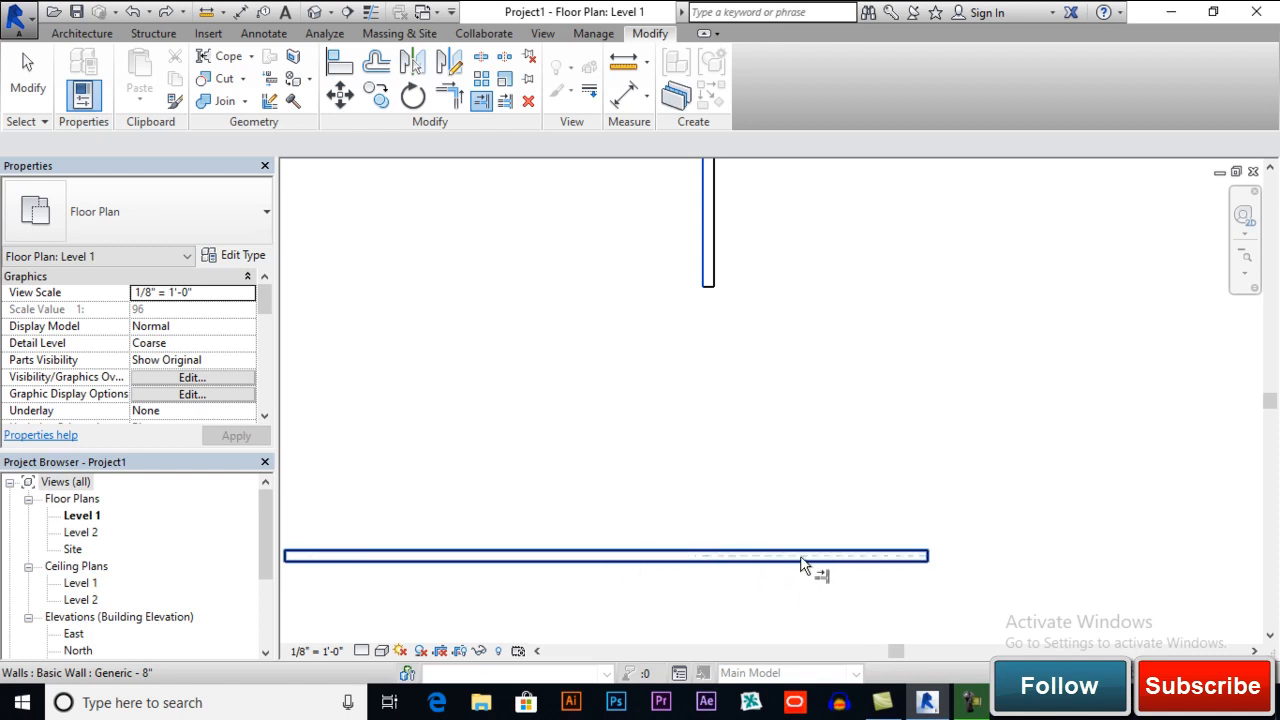
key(Escape)
key(Return)
click(557, 562)
scroll(733, 420, down, 2)
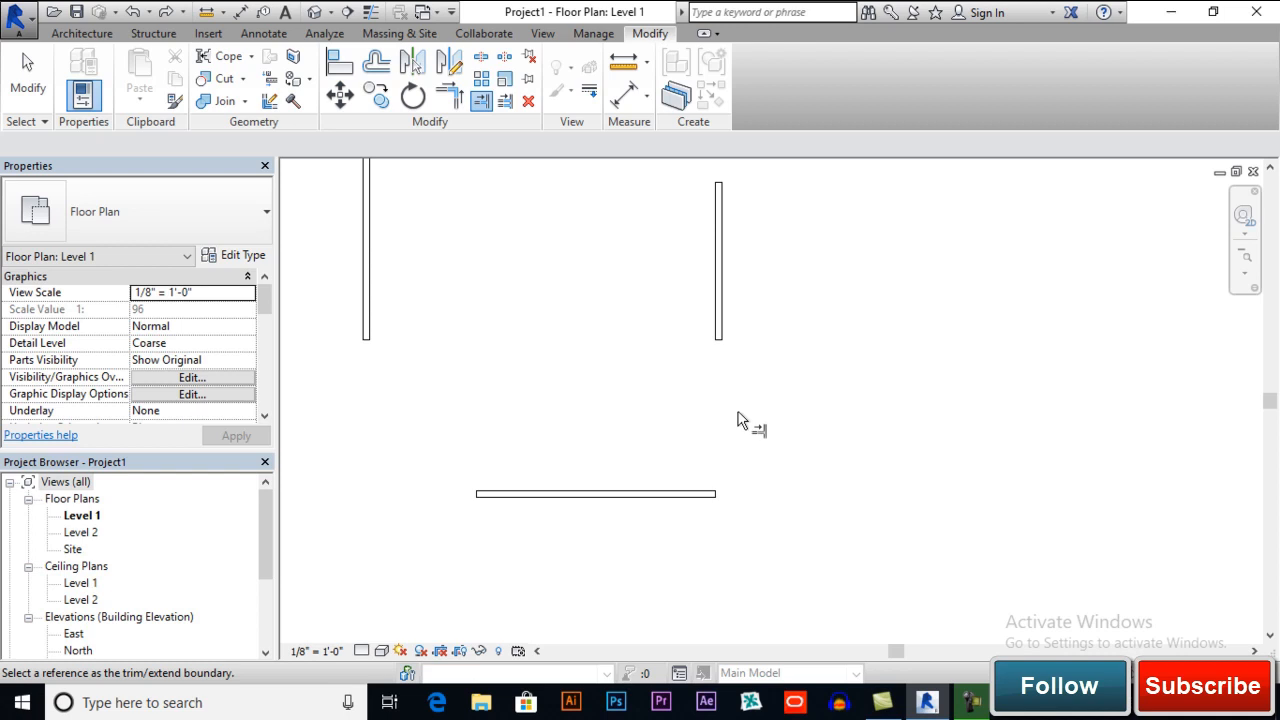
scroll(738, 420, down, 1)
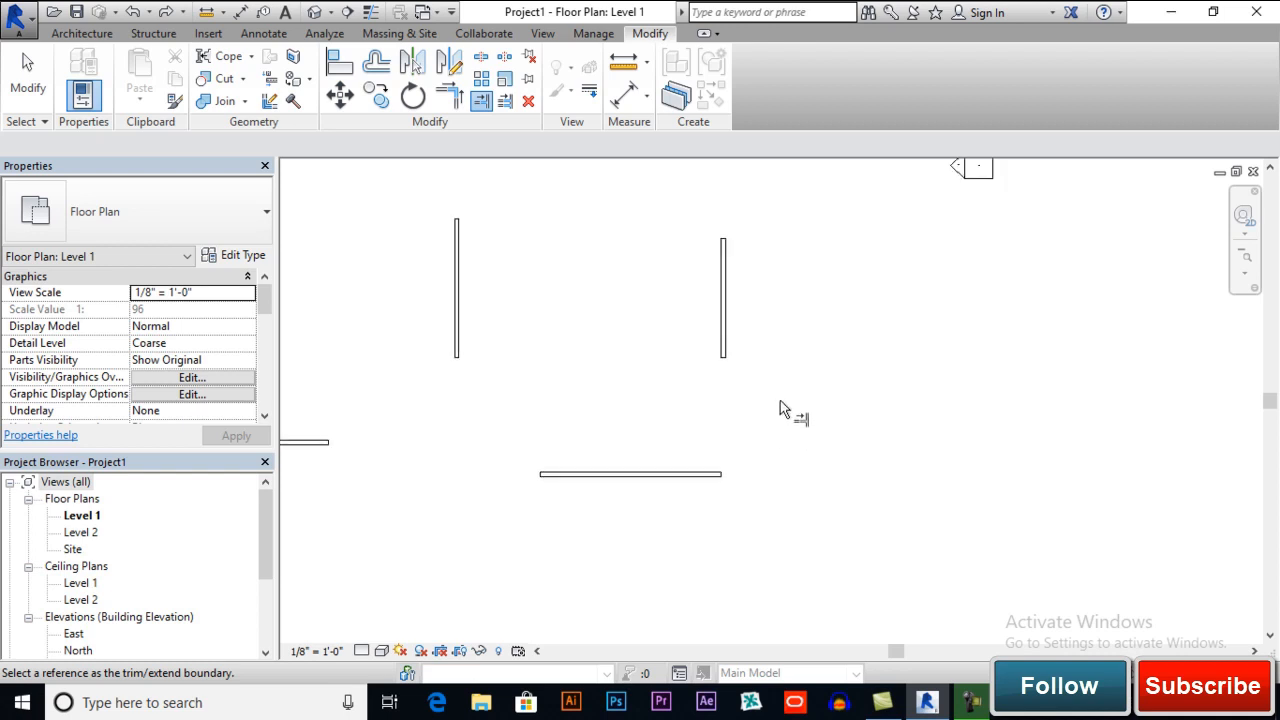
middle_drag(761, 388, 757, 420)
key(Escape)
key(Escape)
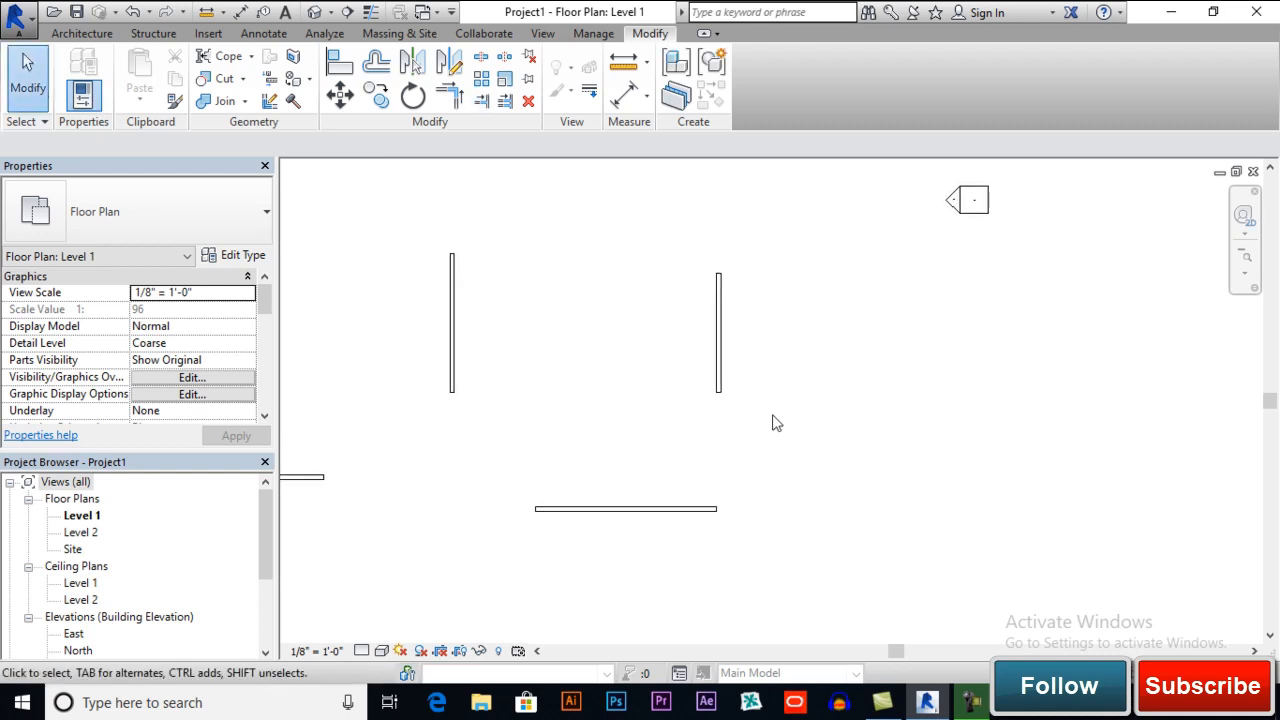
scroll(776, 417, down, 6)
middle_drag(735, 380, 737, 469)
scroll(730, 430, up, 2)
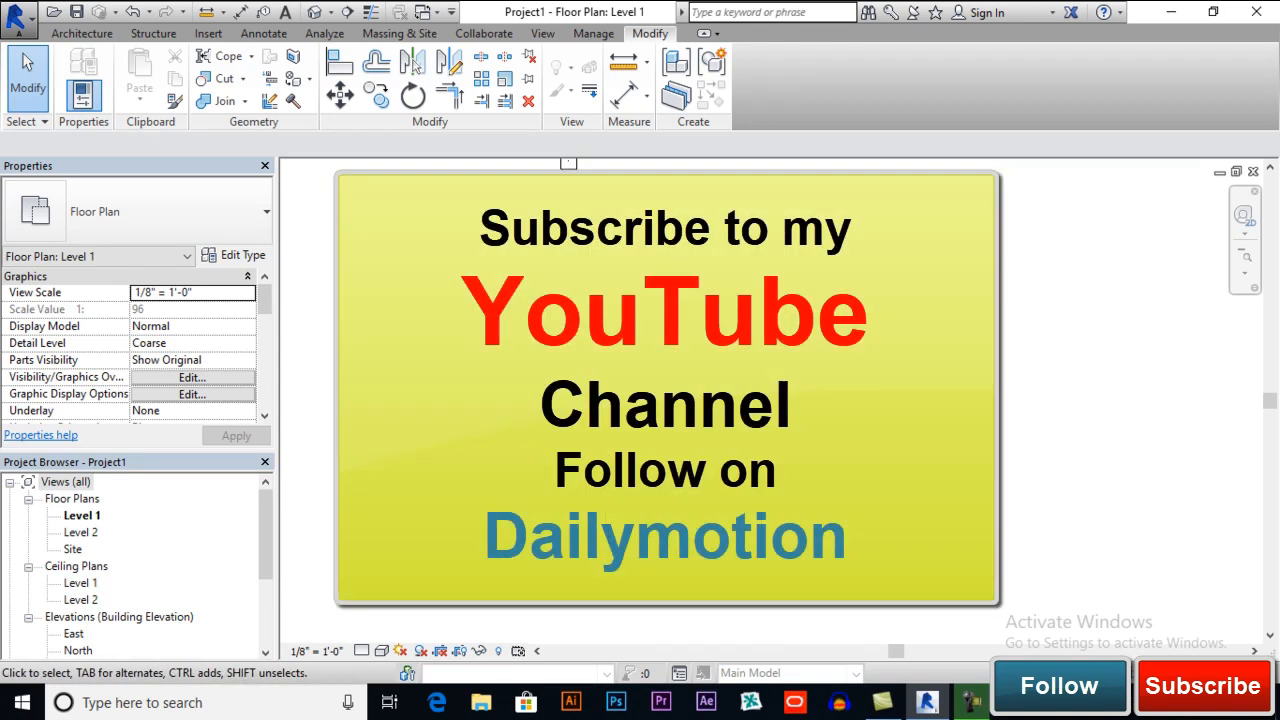